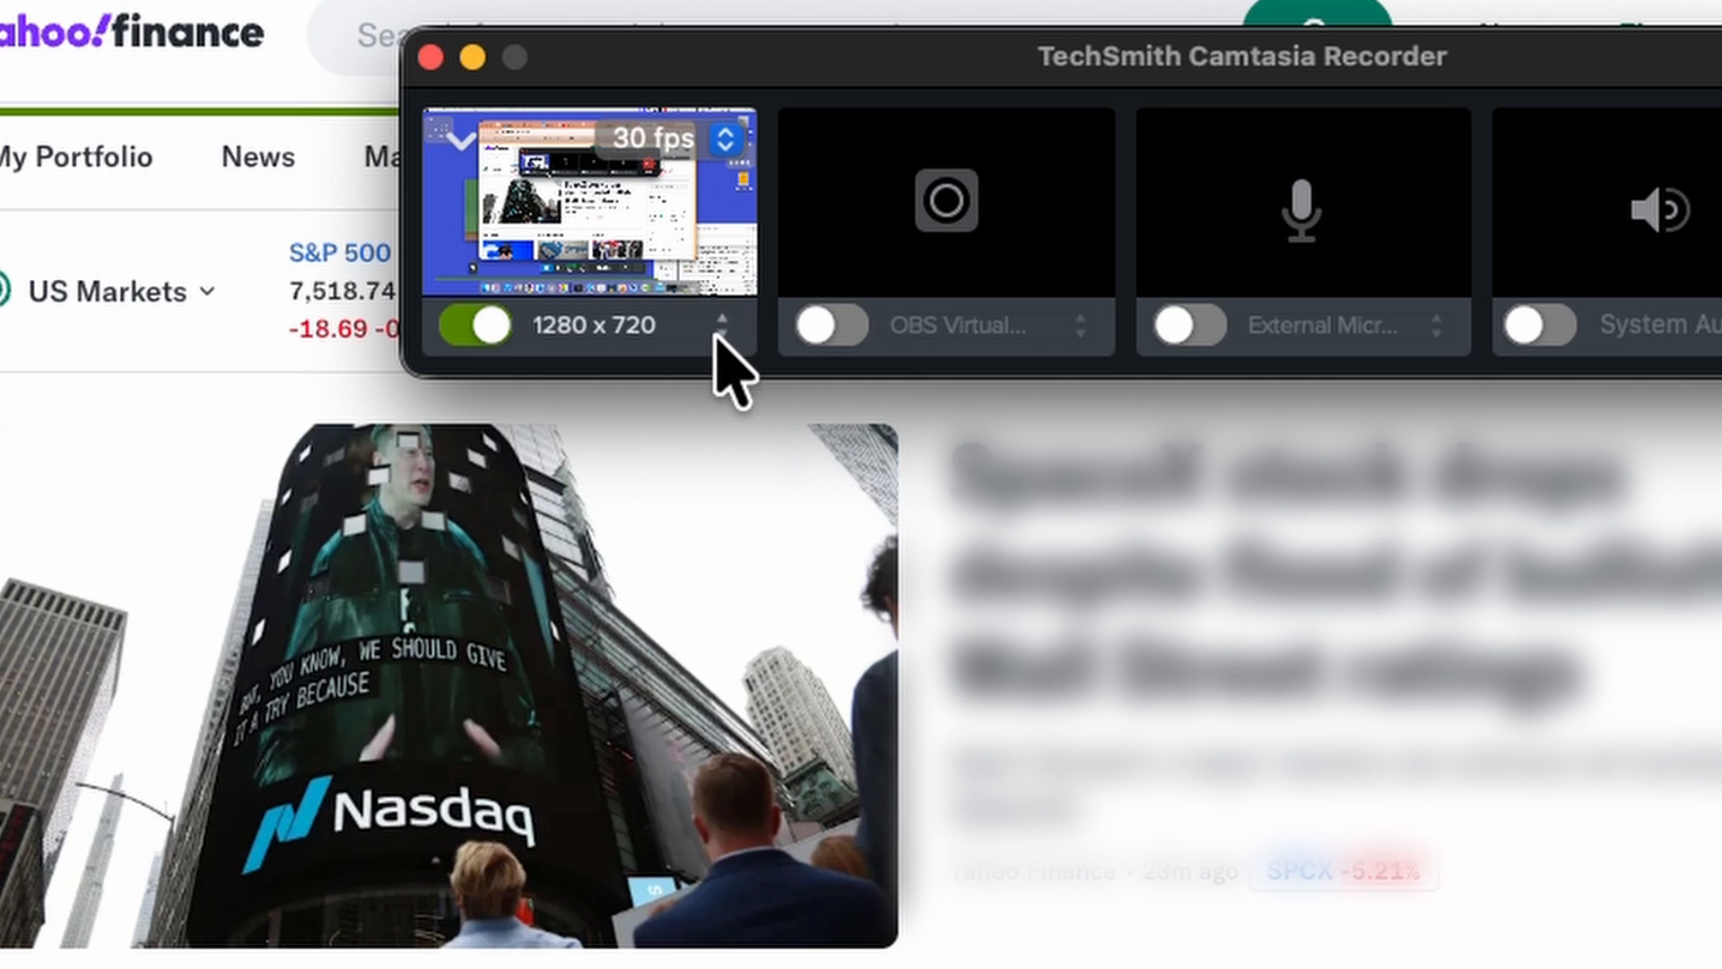
Set the recording area to 640 x 480 and move the man-filming-dog.mp4 player window over it
left_click(717, 332)
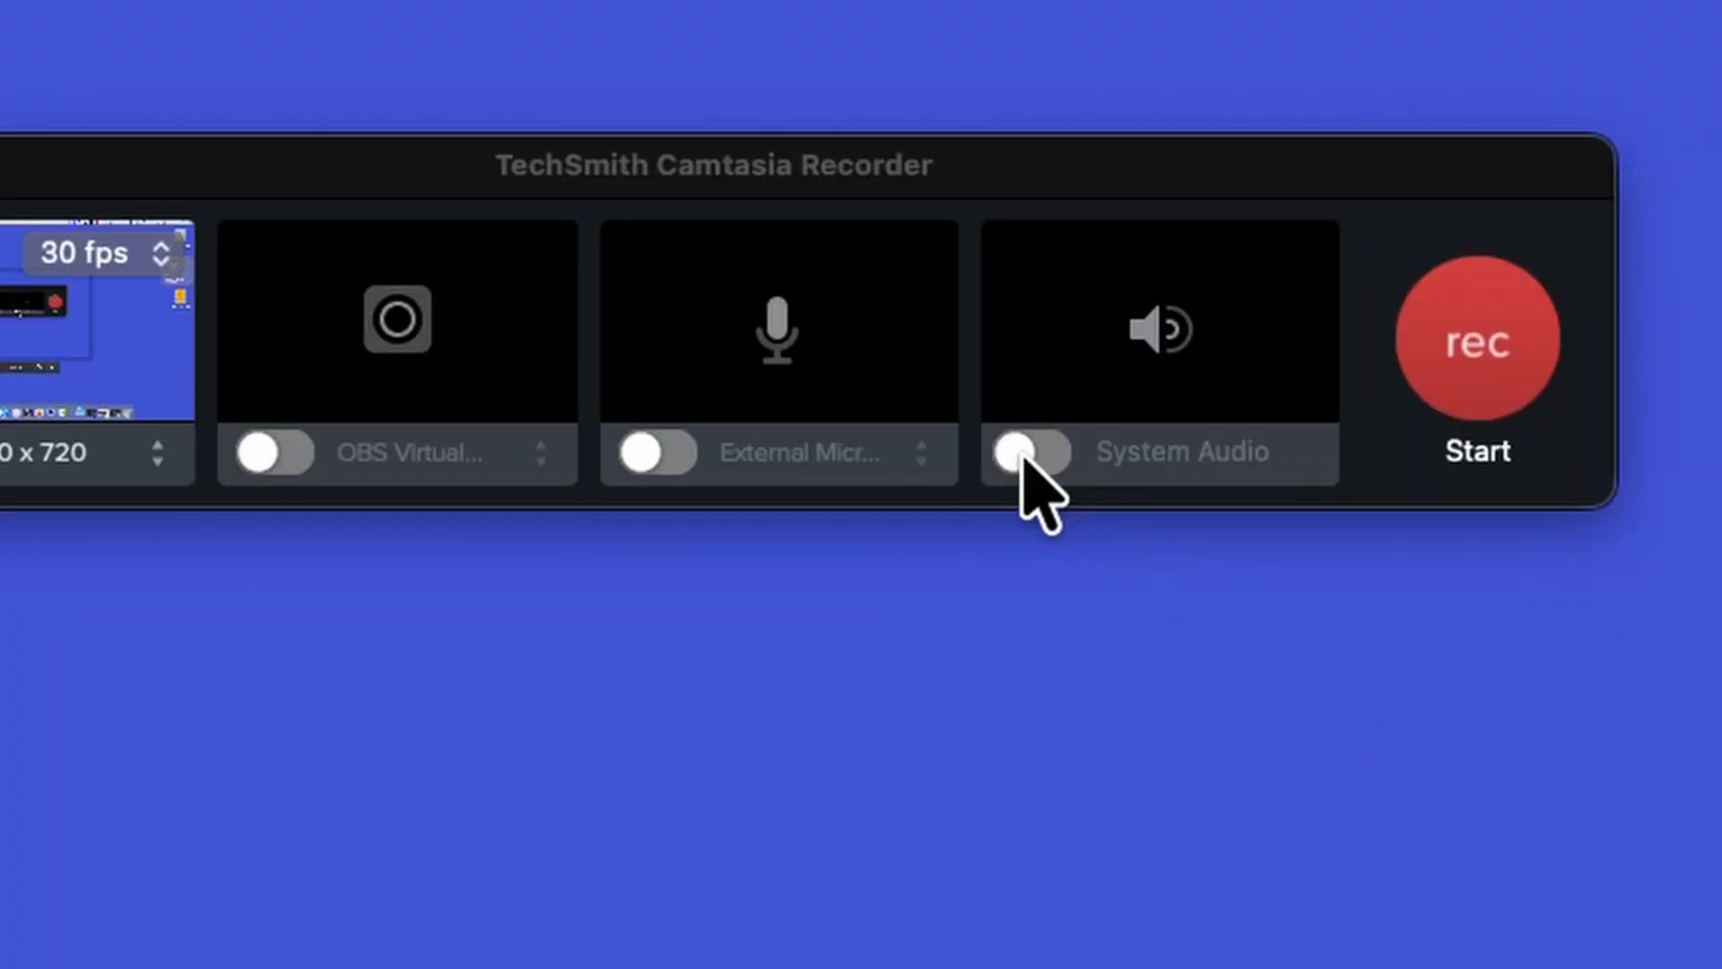
left_click(1023, 453)
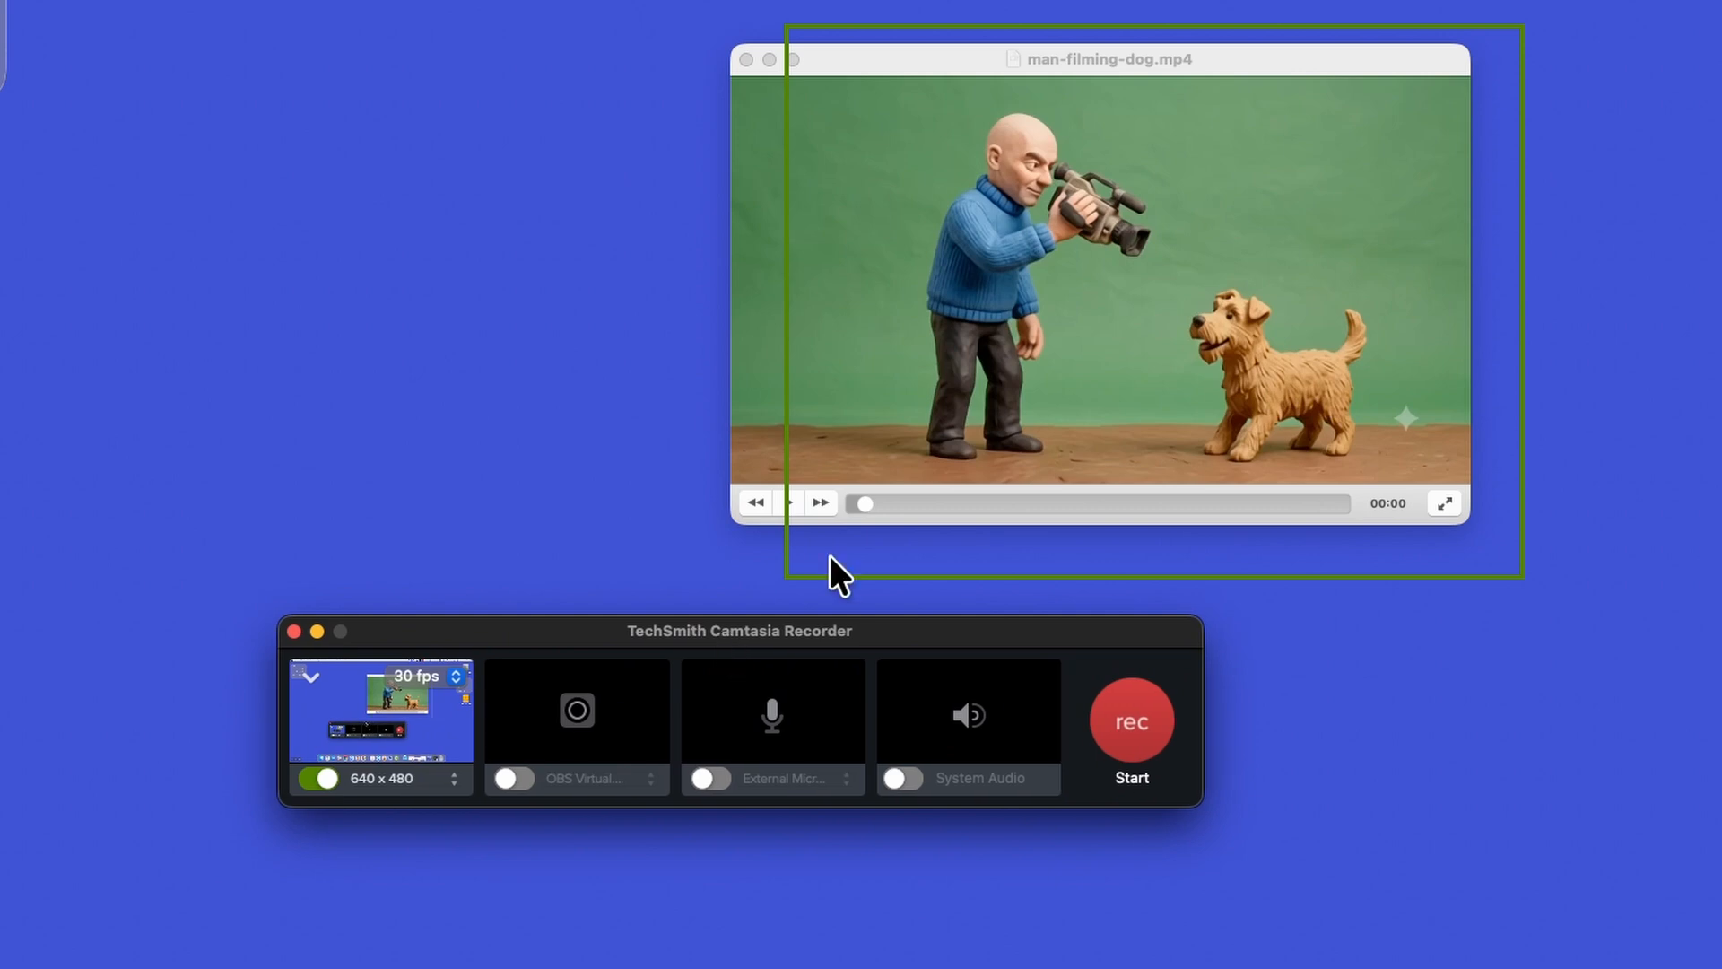
left_click_drag(987, 360, 1051, 374)
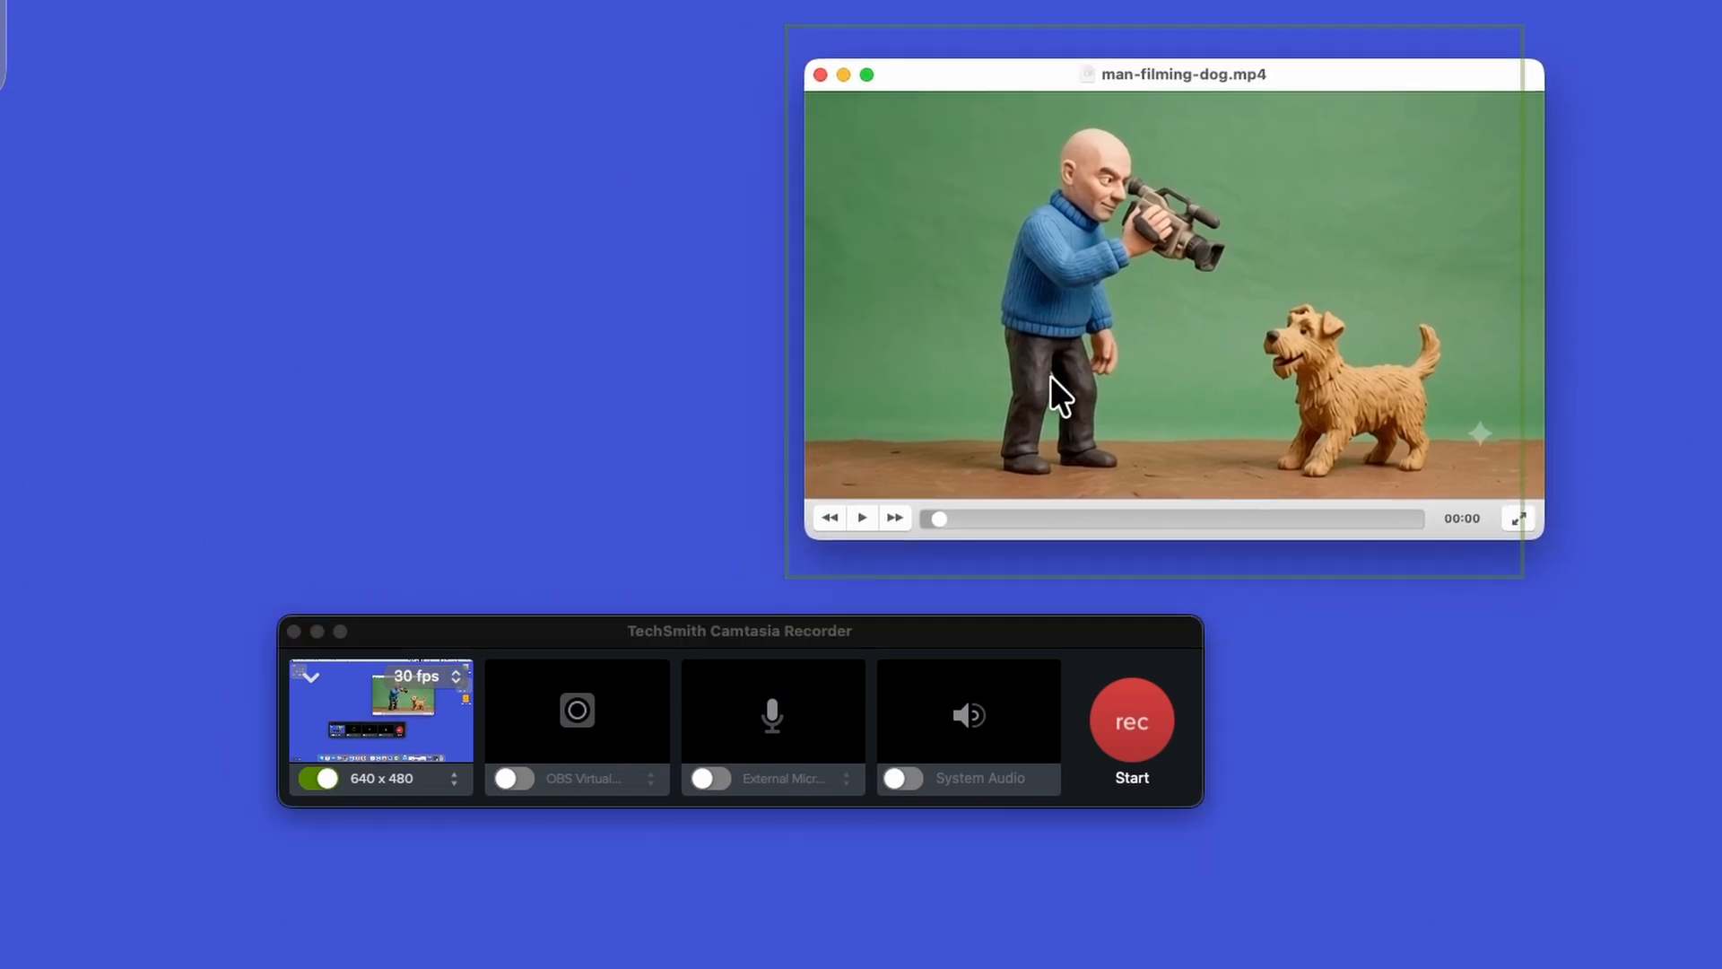
Start the screen recording and play man-filming-dog.mp4 in its player
left_click(1105, 720)
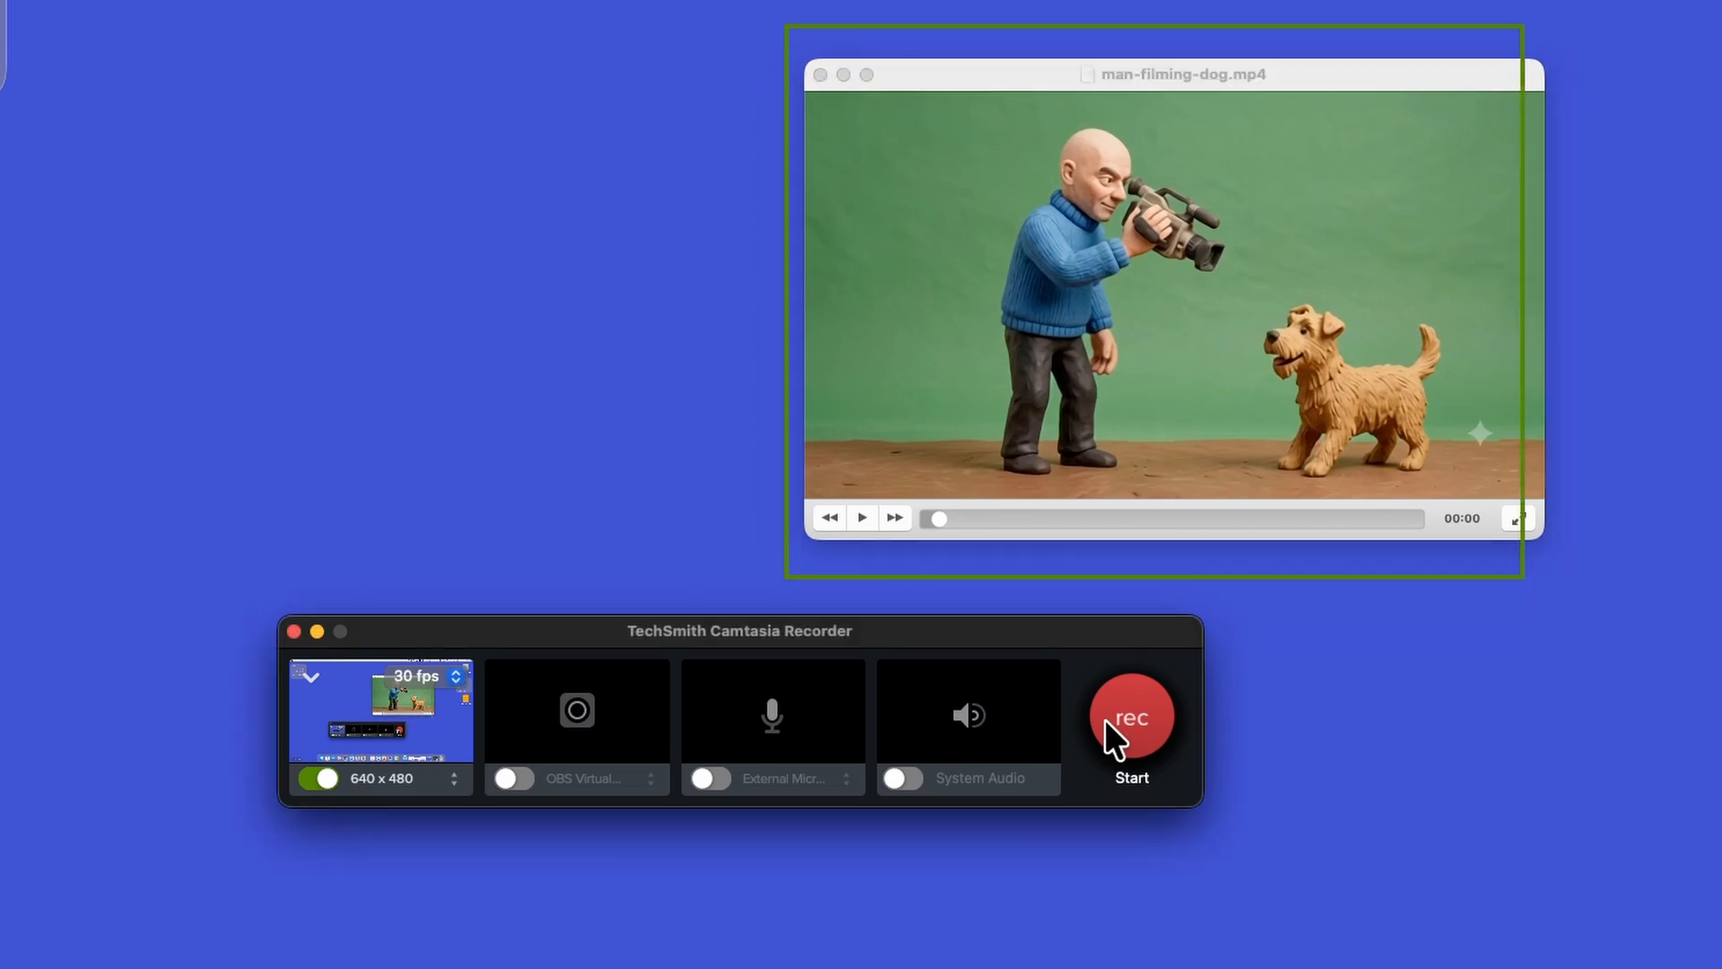
left_click(1107, 716)
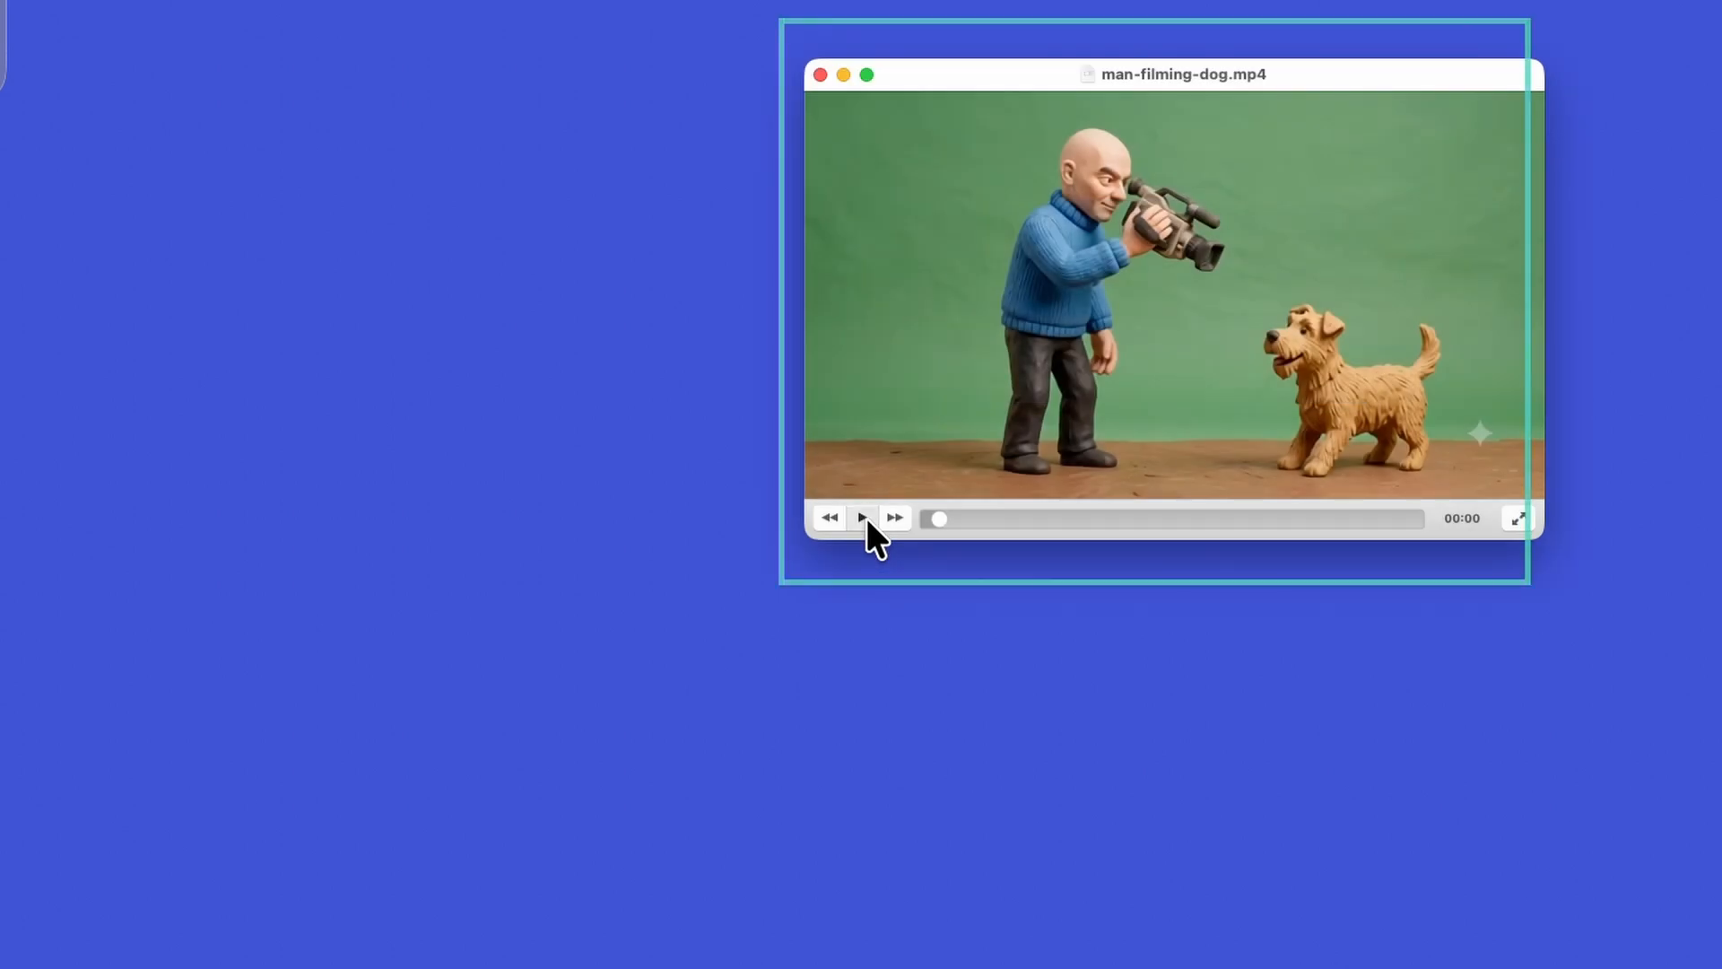
left_click(863, 517)
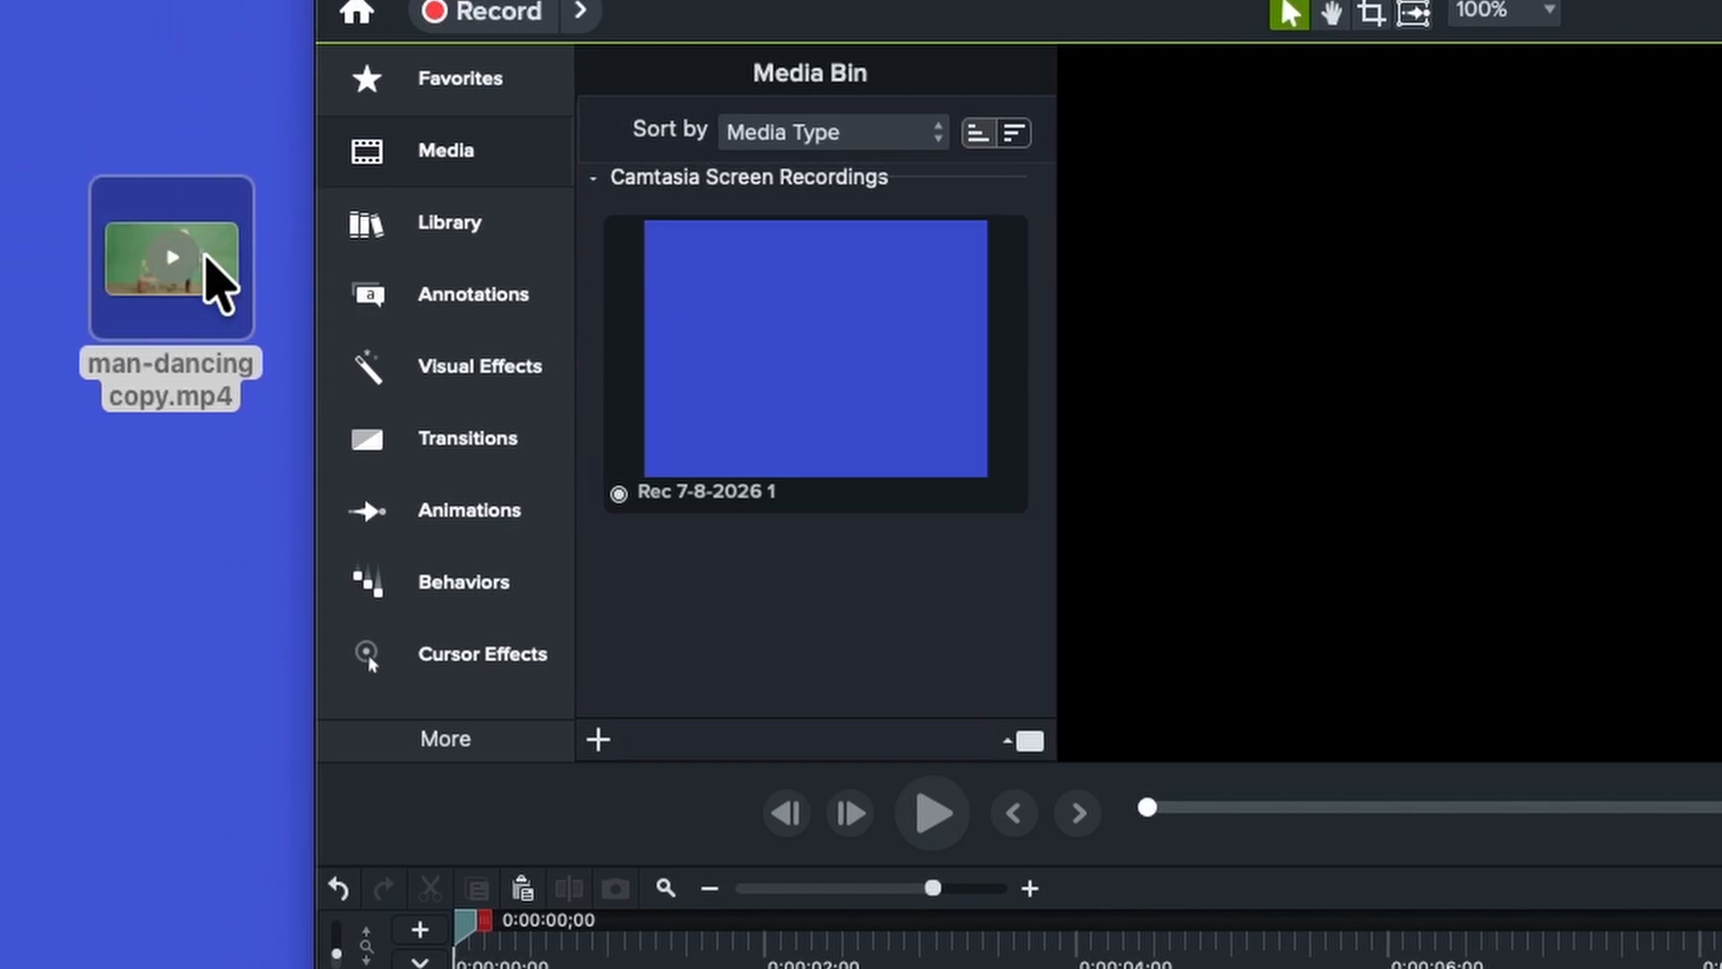
Import man-dancing copy.mp4 onto the start of Track 1 and preview its playback
left_click_drag(188, 255, 791, 581)
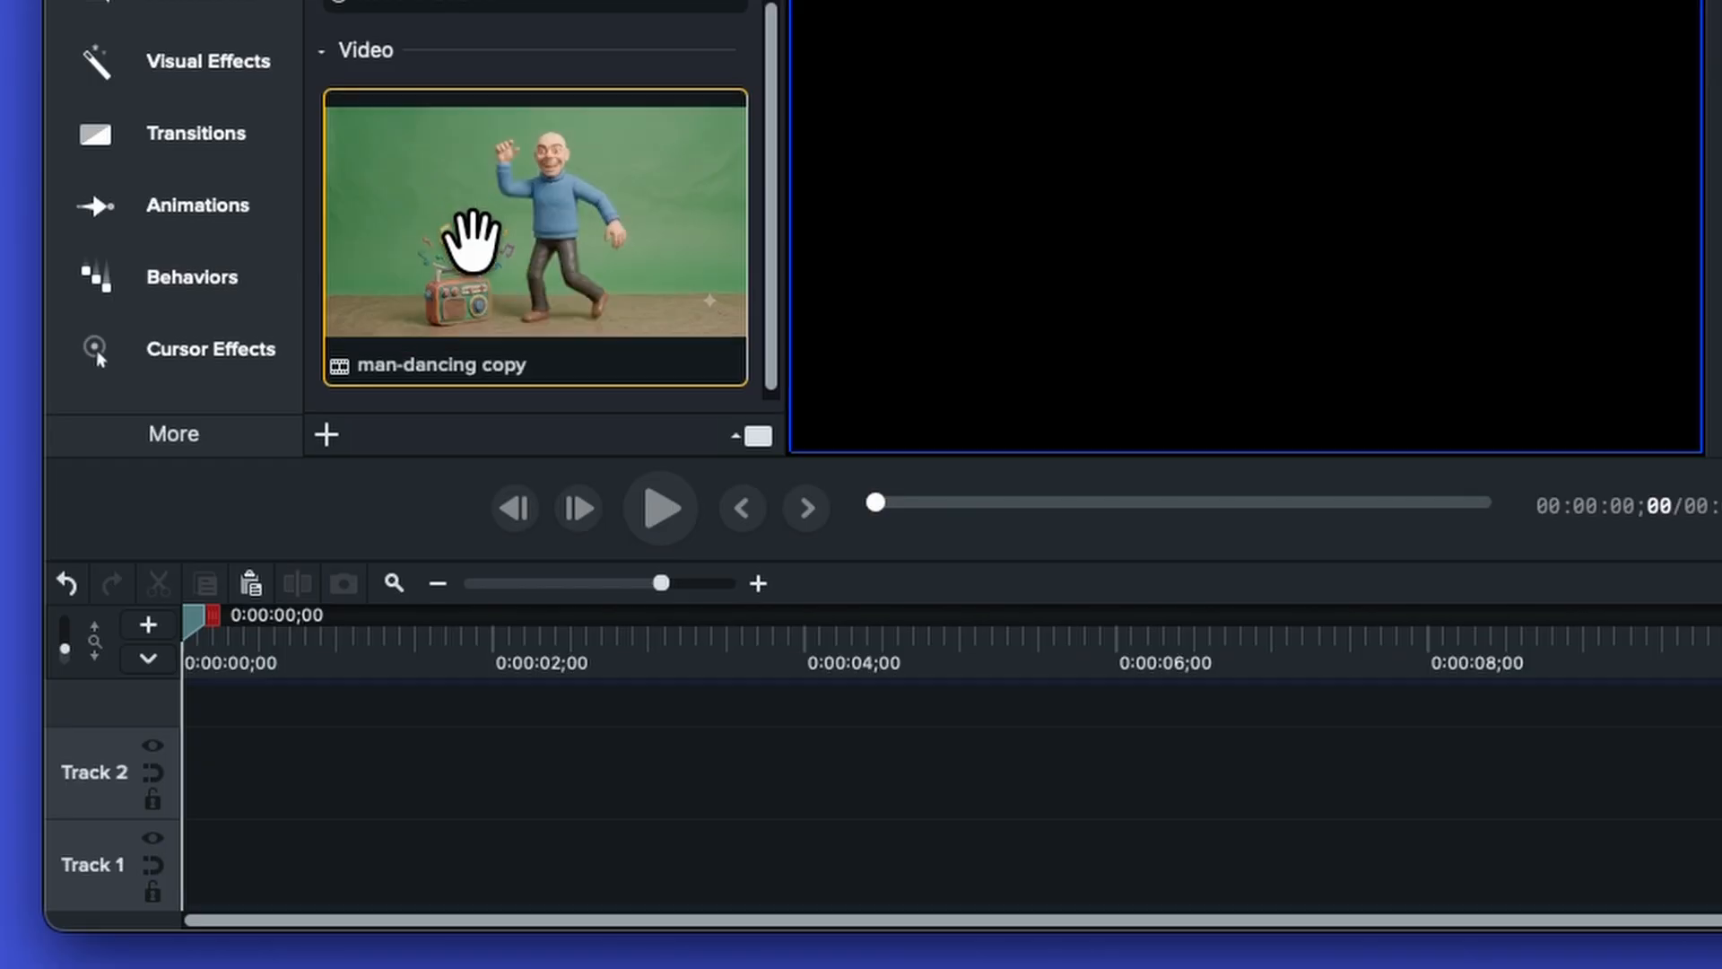
left_click_drag(471, 243, 196, 850)
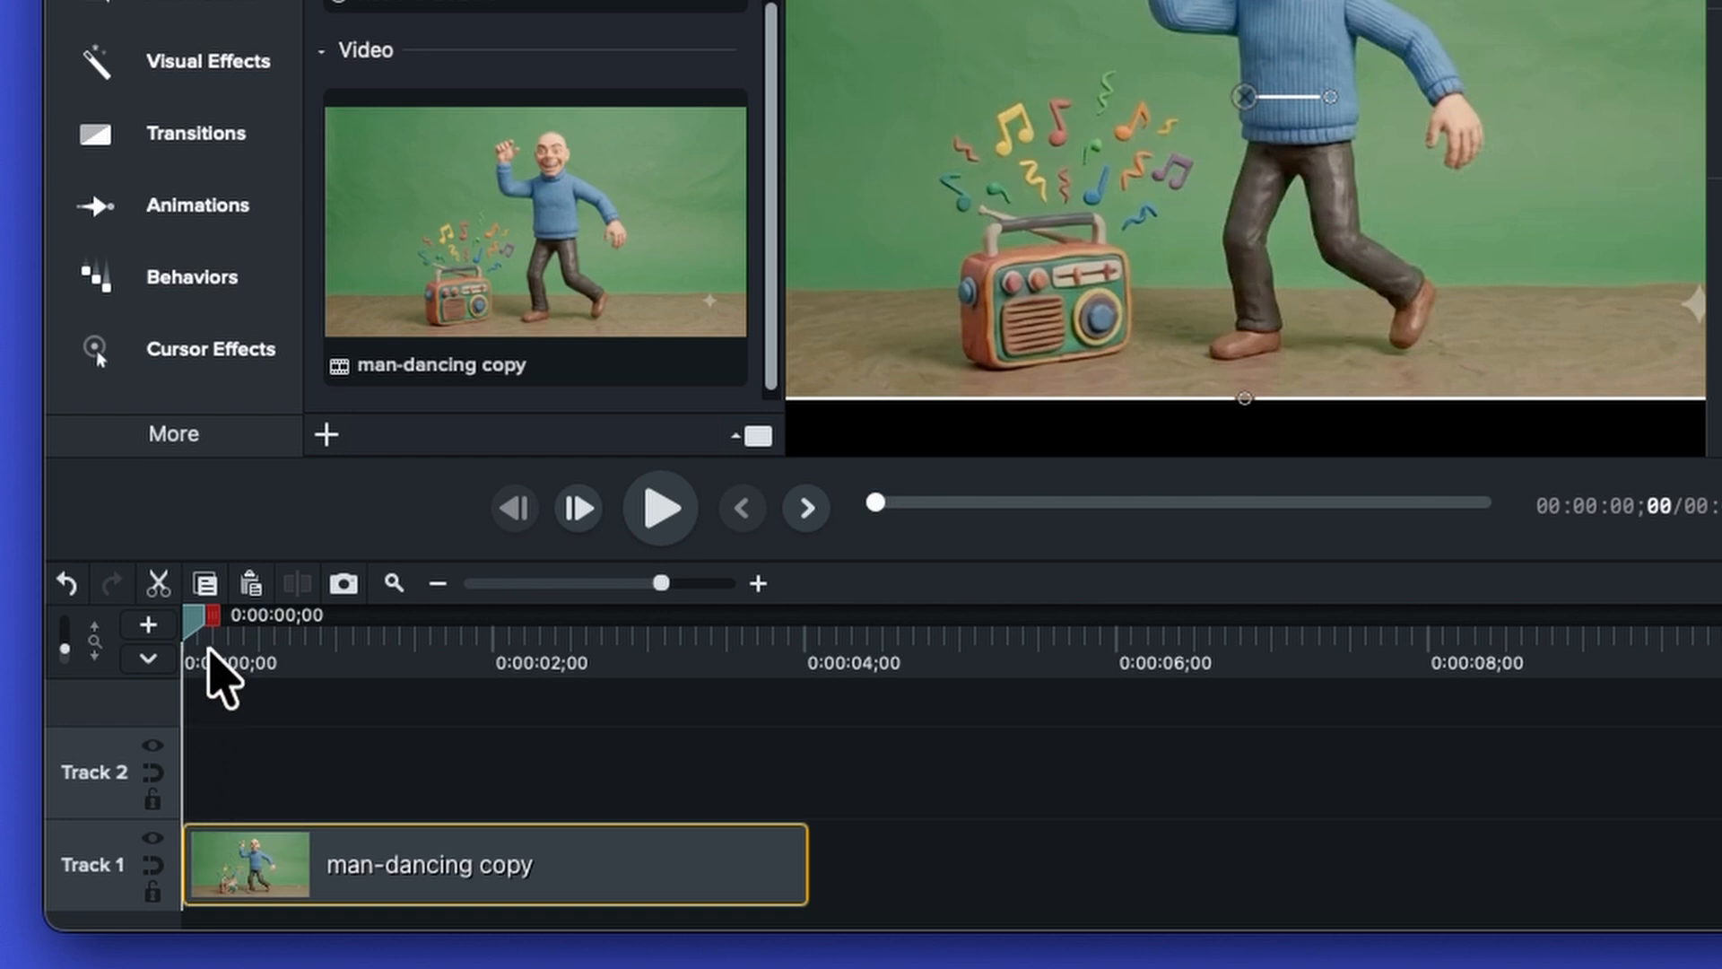
left_click_drag(198, 619, 247, 639)
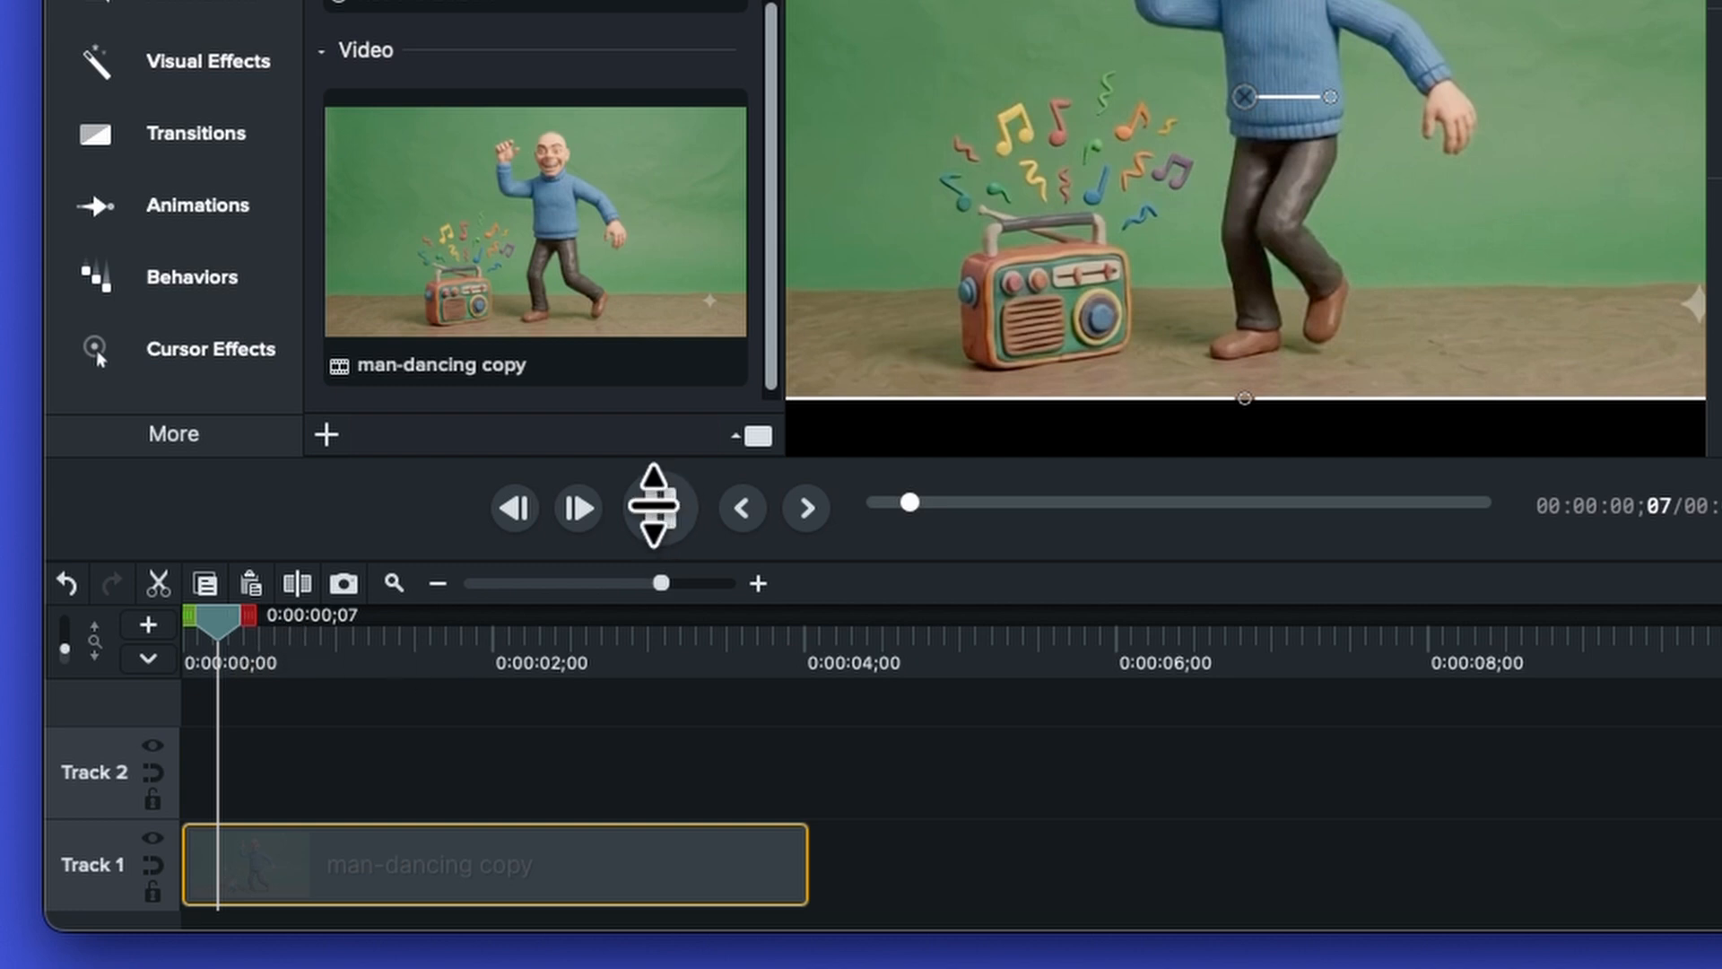
left_click(653, 505)
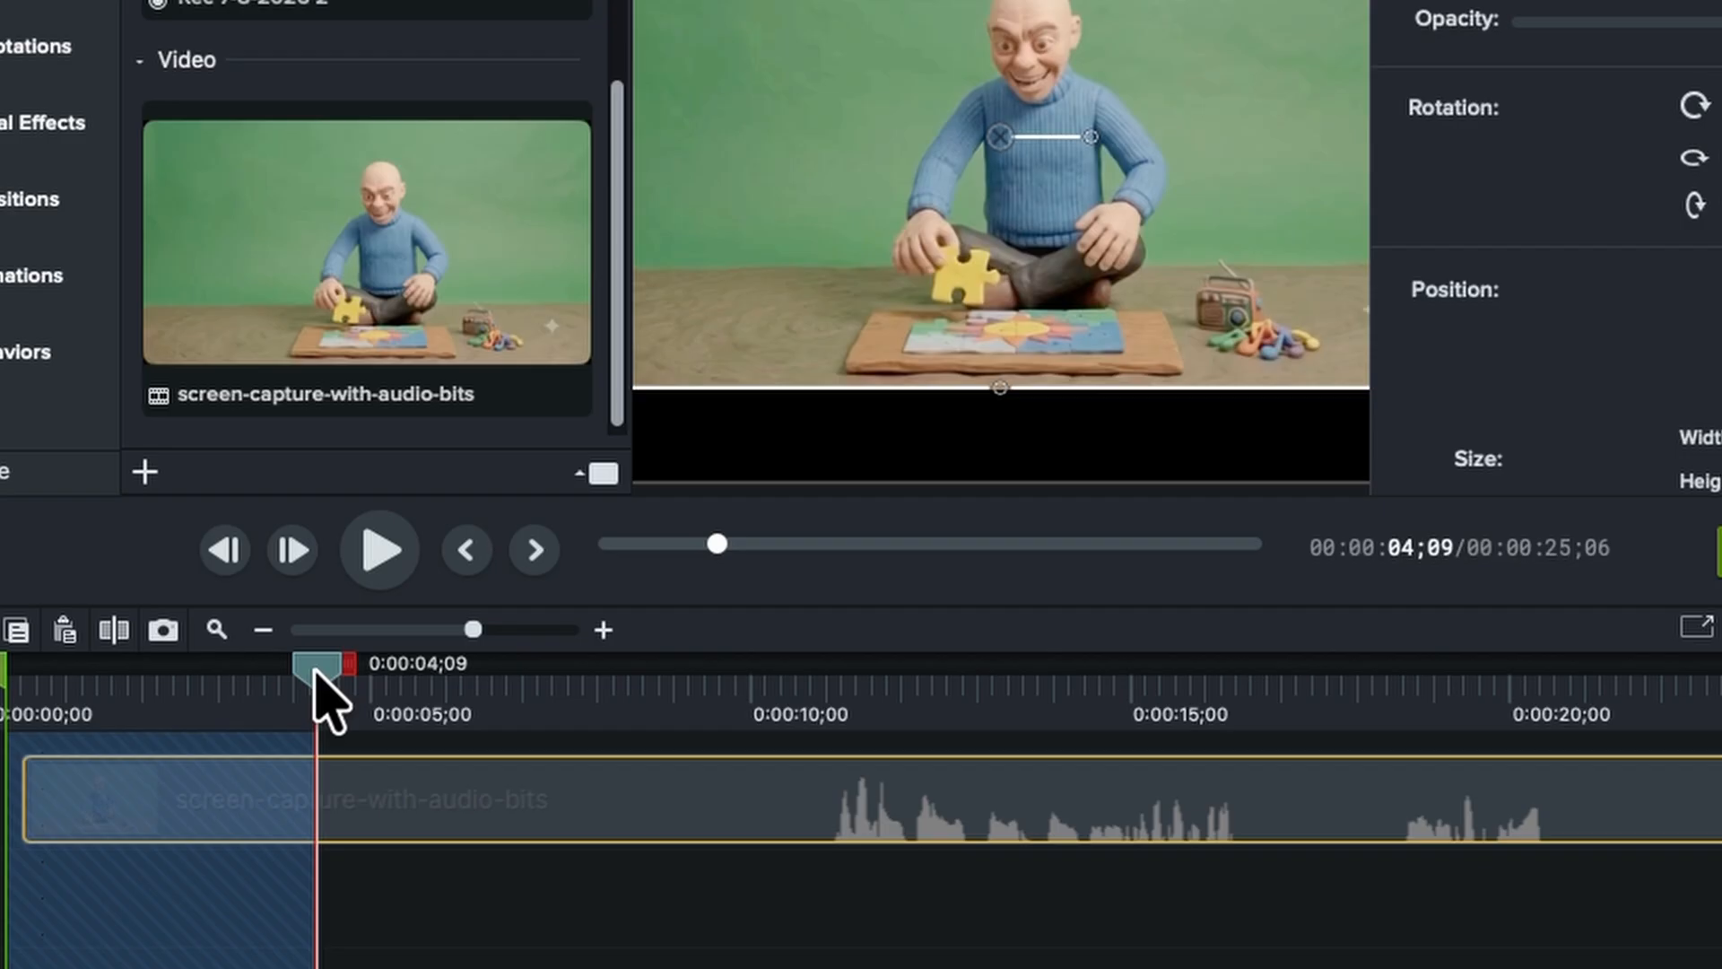
Ripple delete the section of the screen-capture-with-audio-bits clip from 0:00:01;07 to about 6 seconds
left_click_drag(316, 675, 201, 673)
left_click_drag(346, 677, 483, 669)
left_click_drag(3, 668, 79, 672)
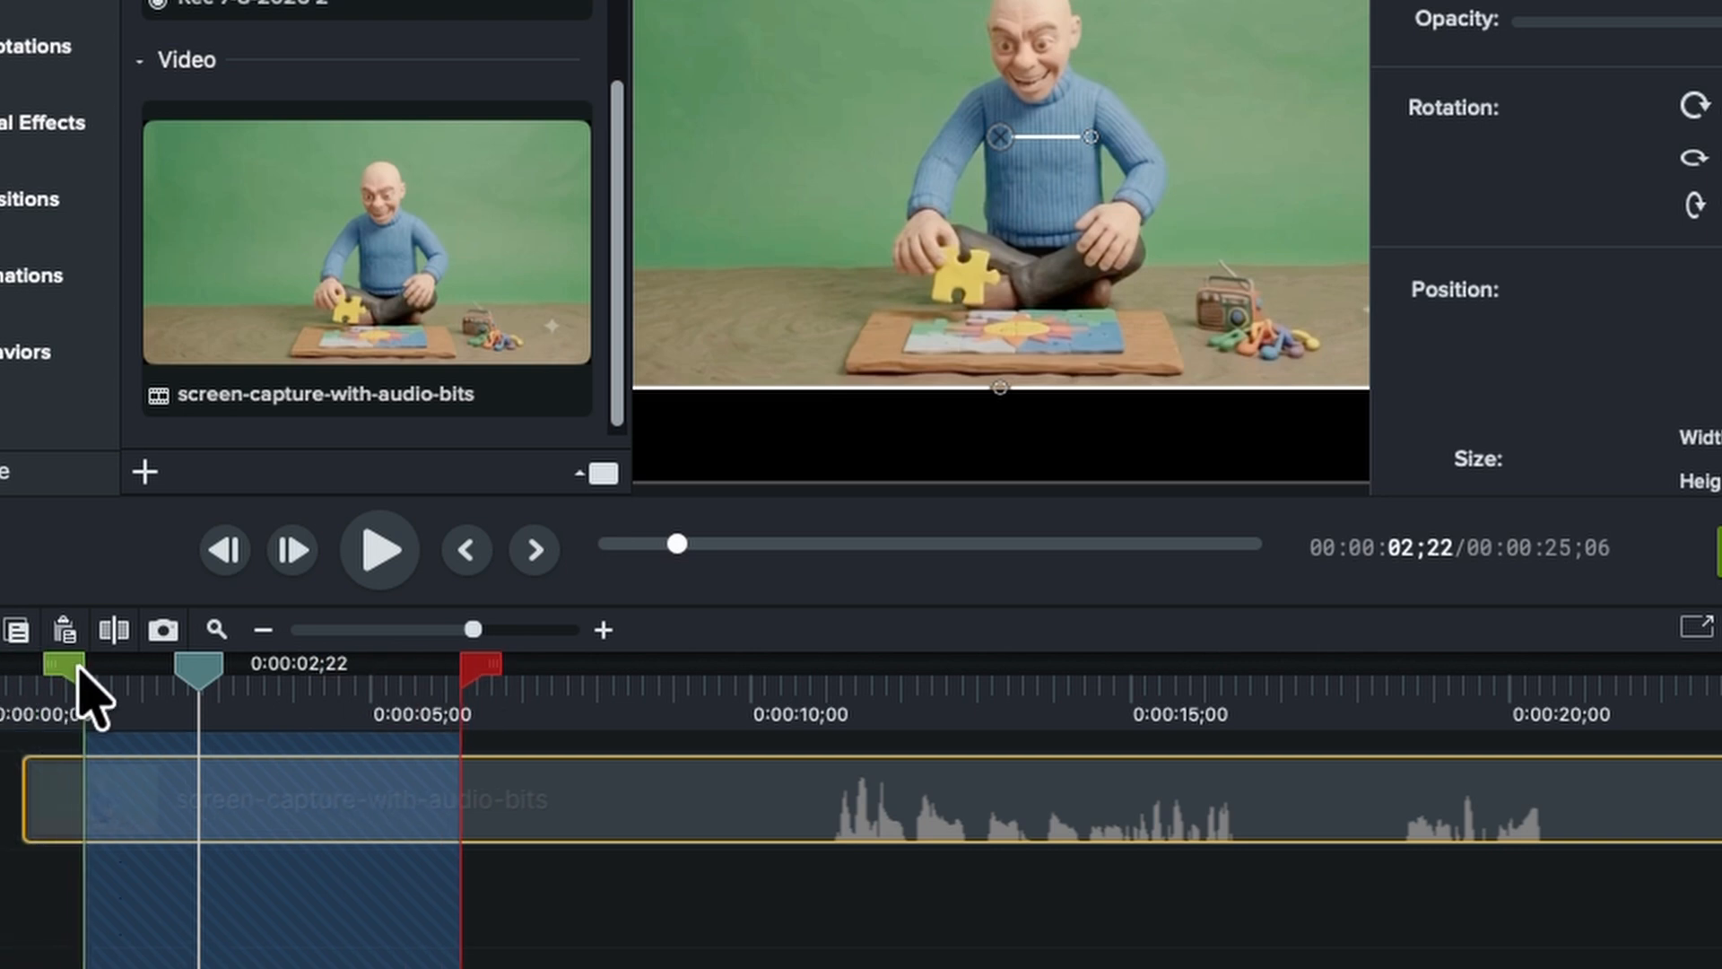
left_click_drag(357, 671, 458, 700)
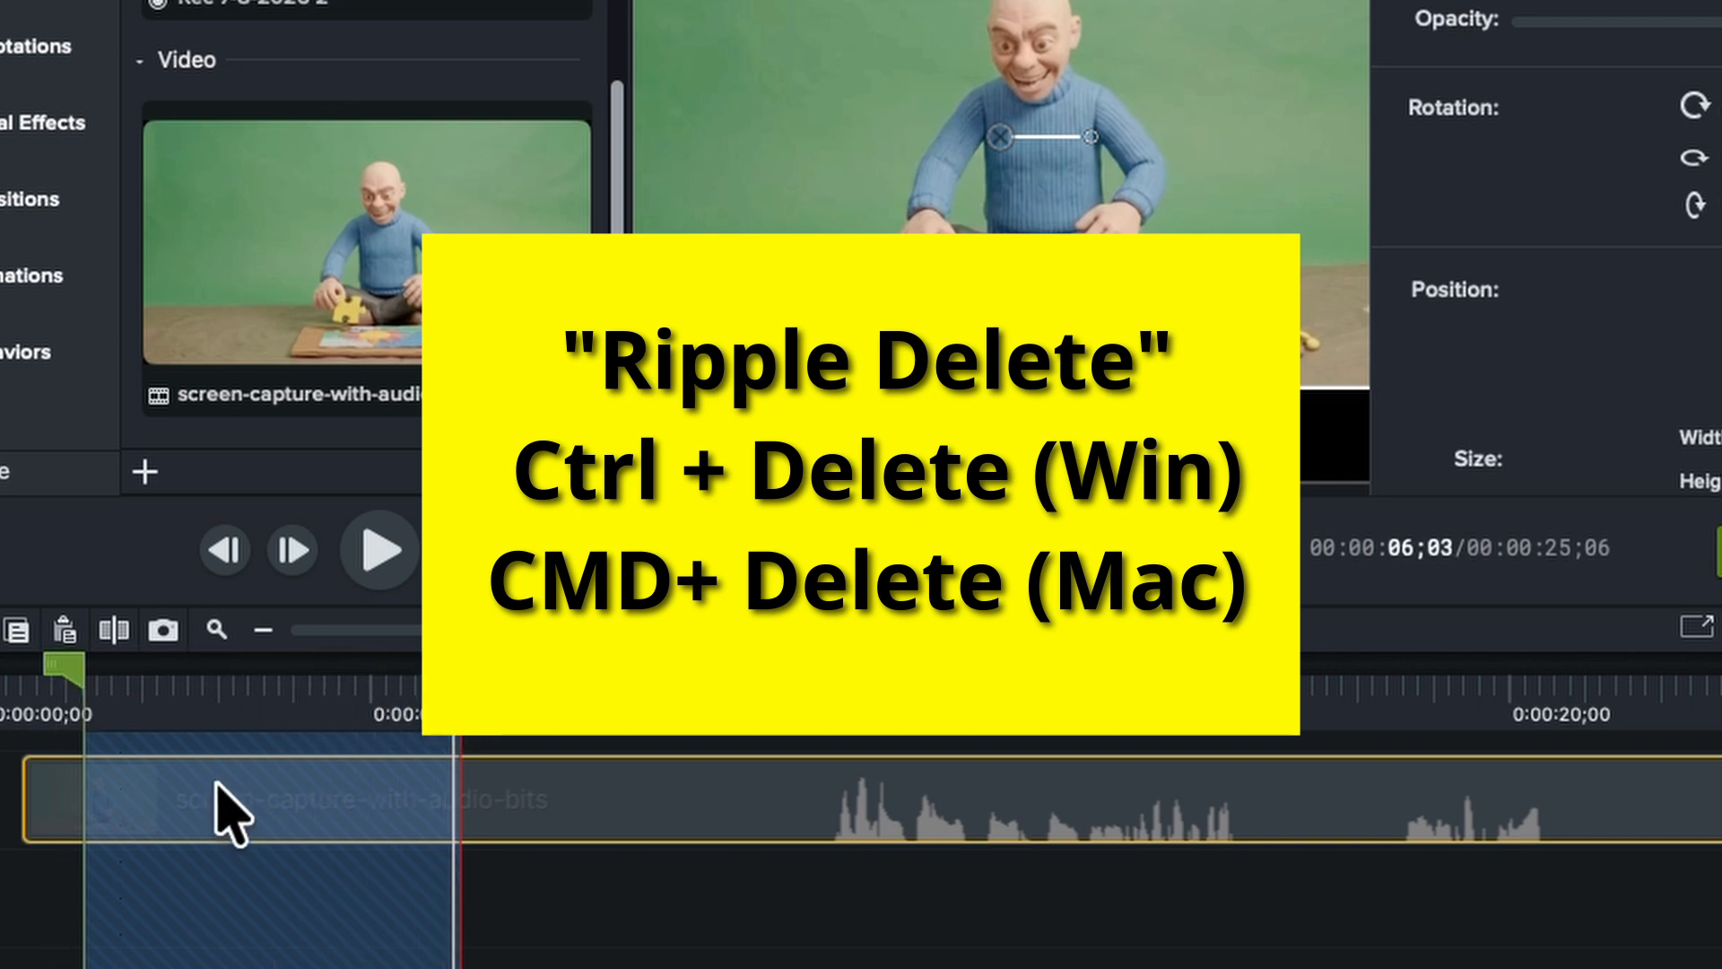
key("super+BackSpace")
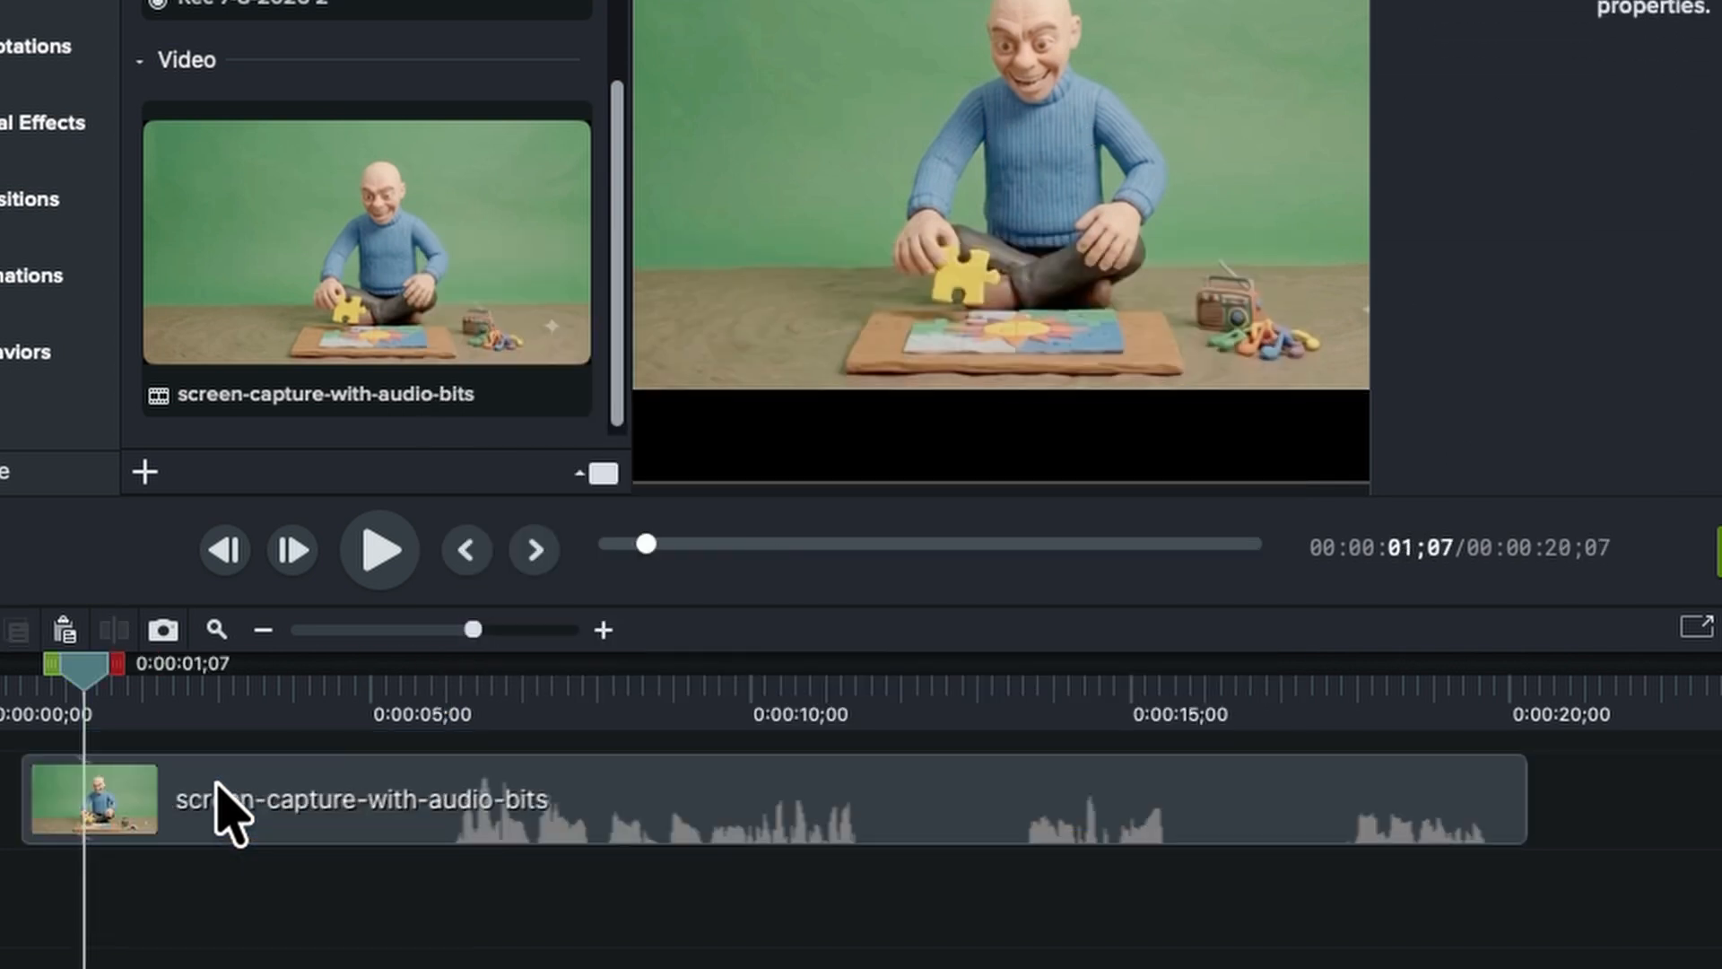
Trim about one second off the clip's beginning and delete its section from 0:00:03;01 to about 4 seconds, leaving a gap
left_click_drag(25, 798, 114, 798)
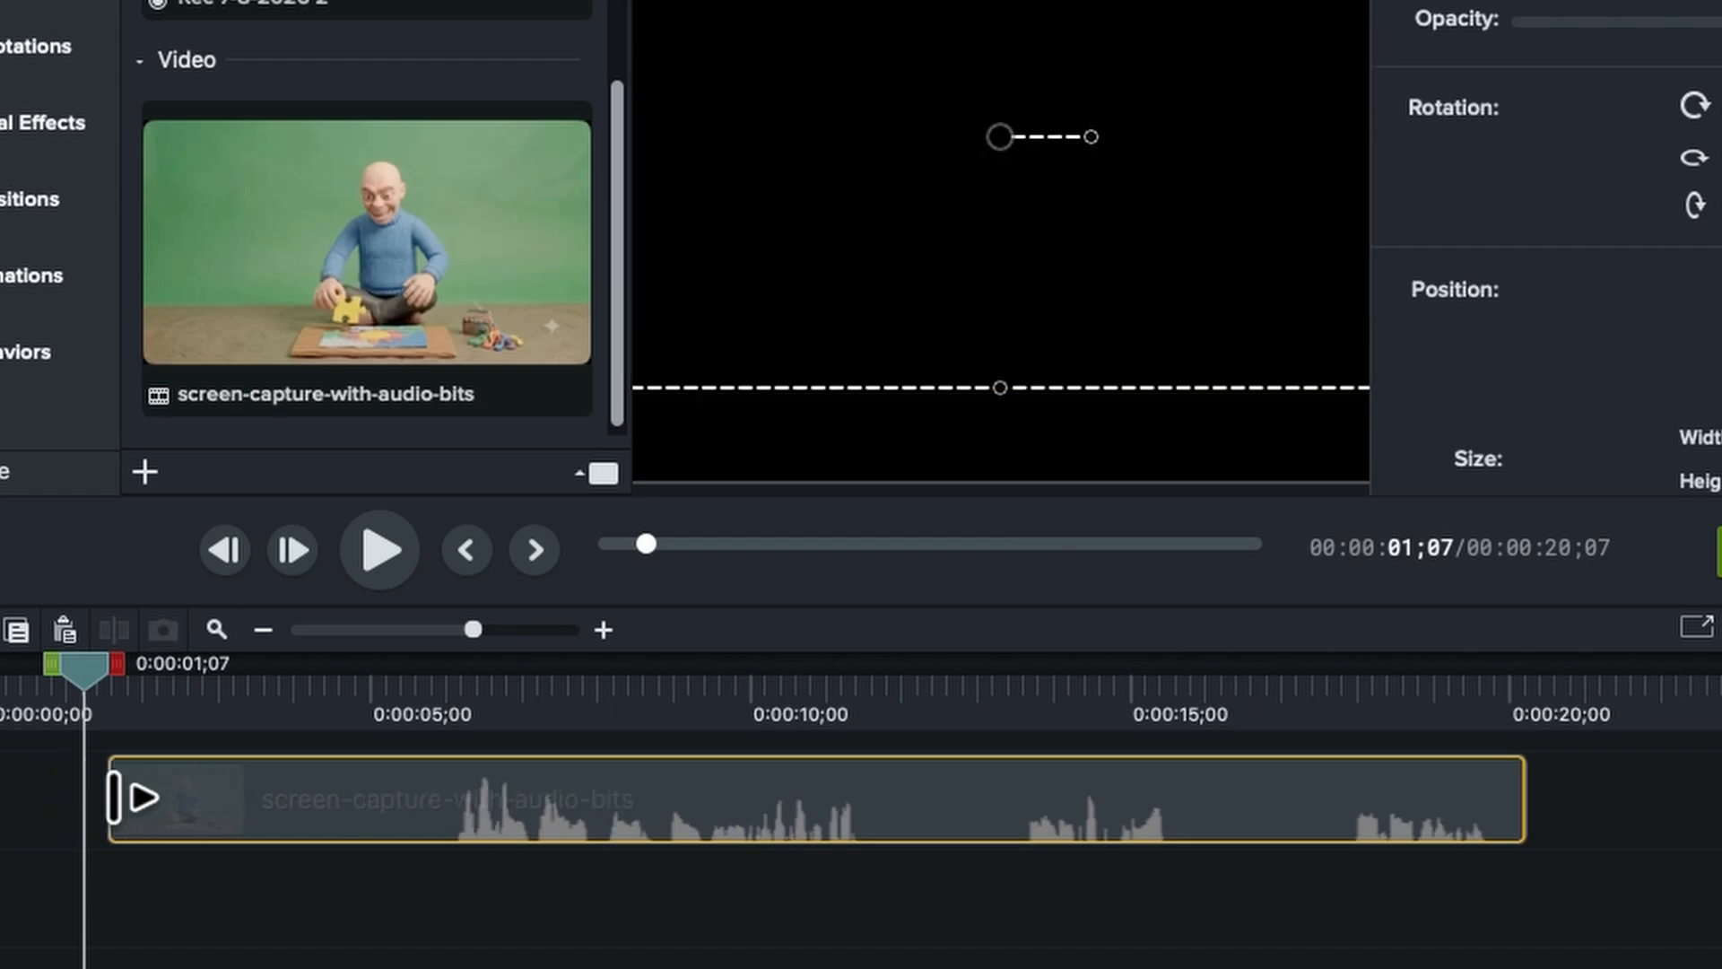
left_click(275, 713)
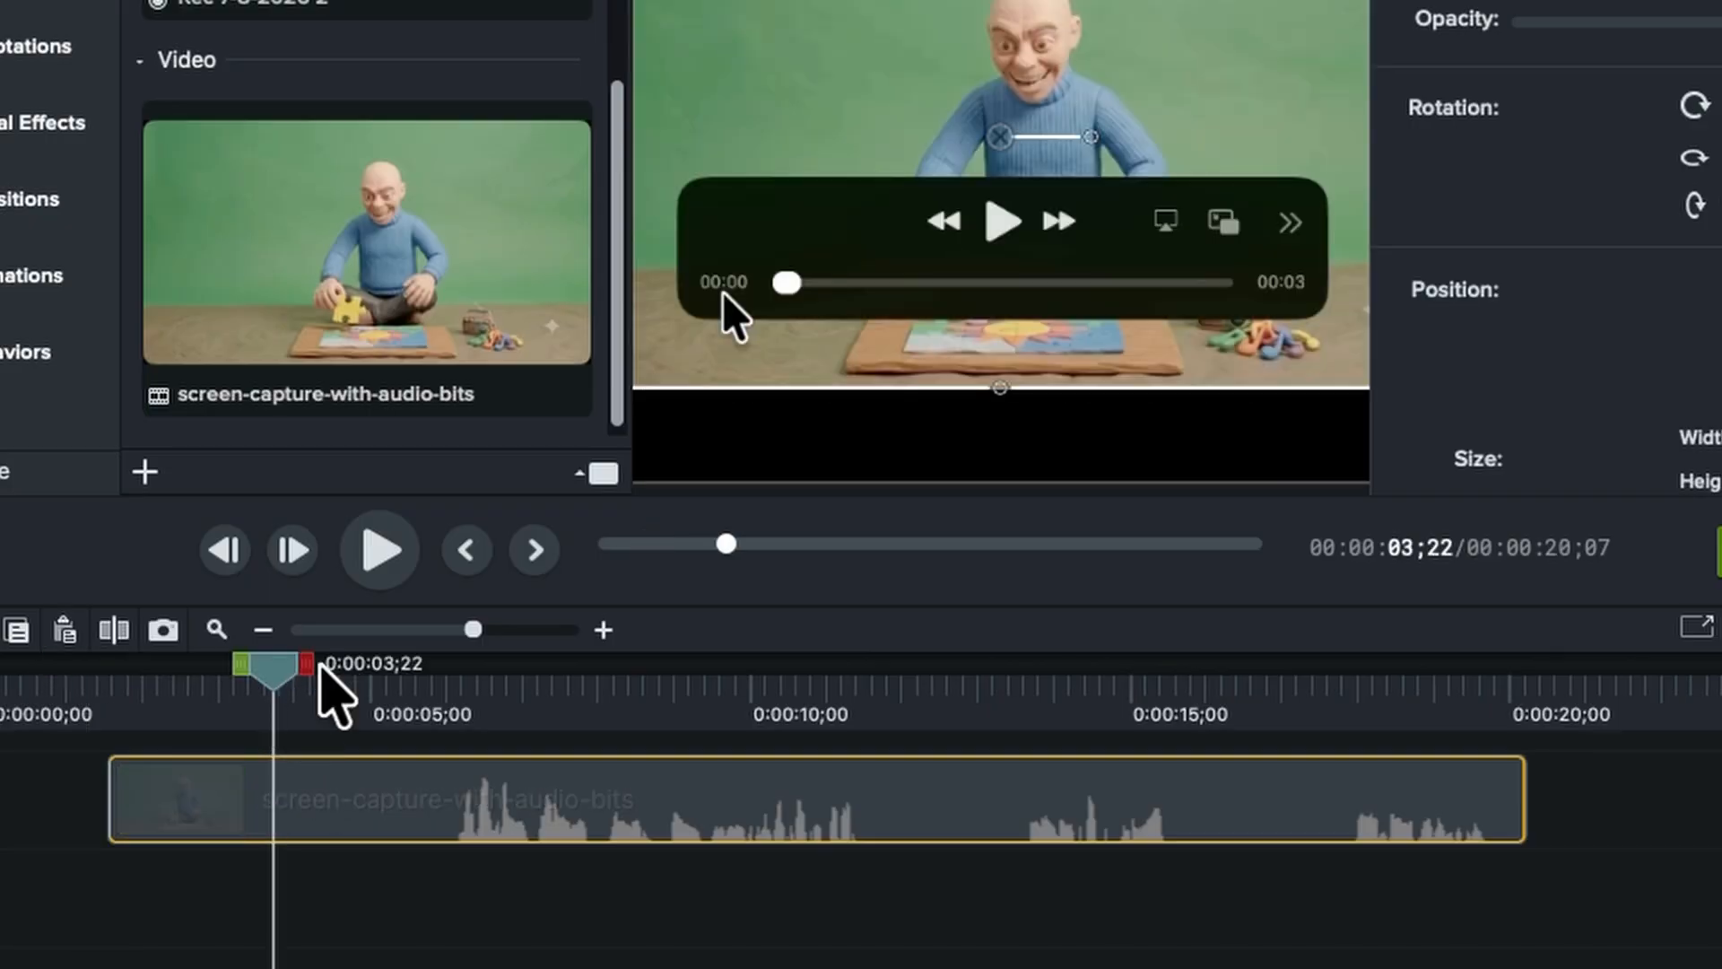
left_click_drag(320, 668, 194, 692)
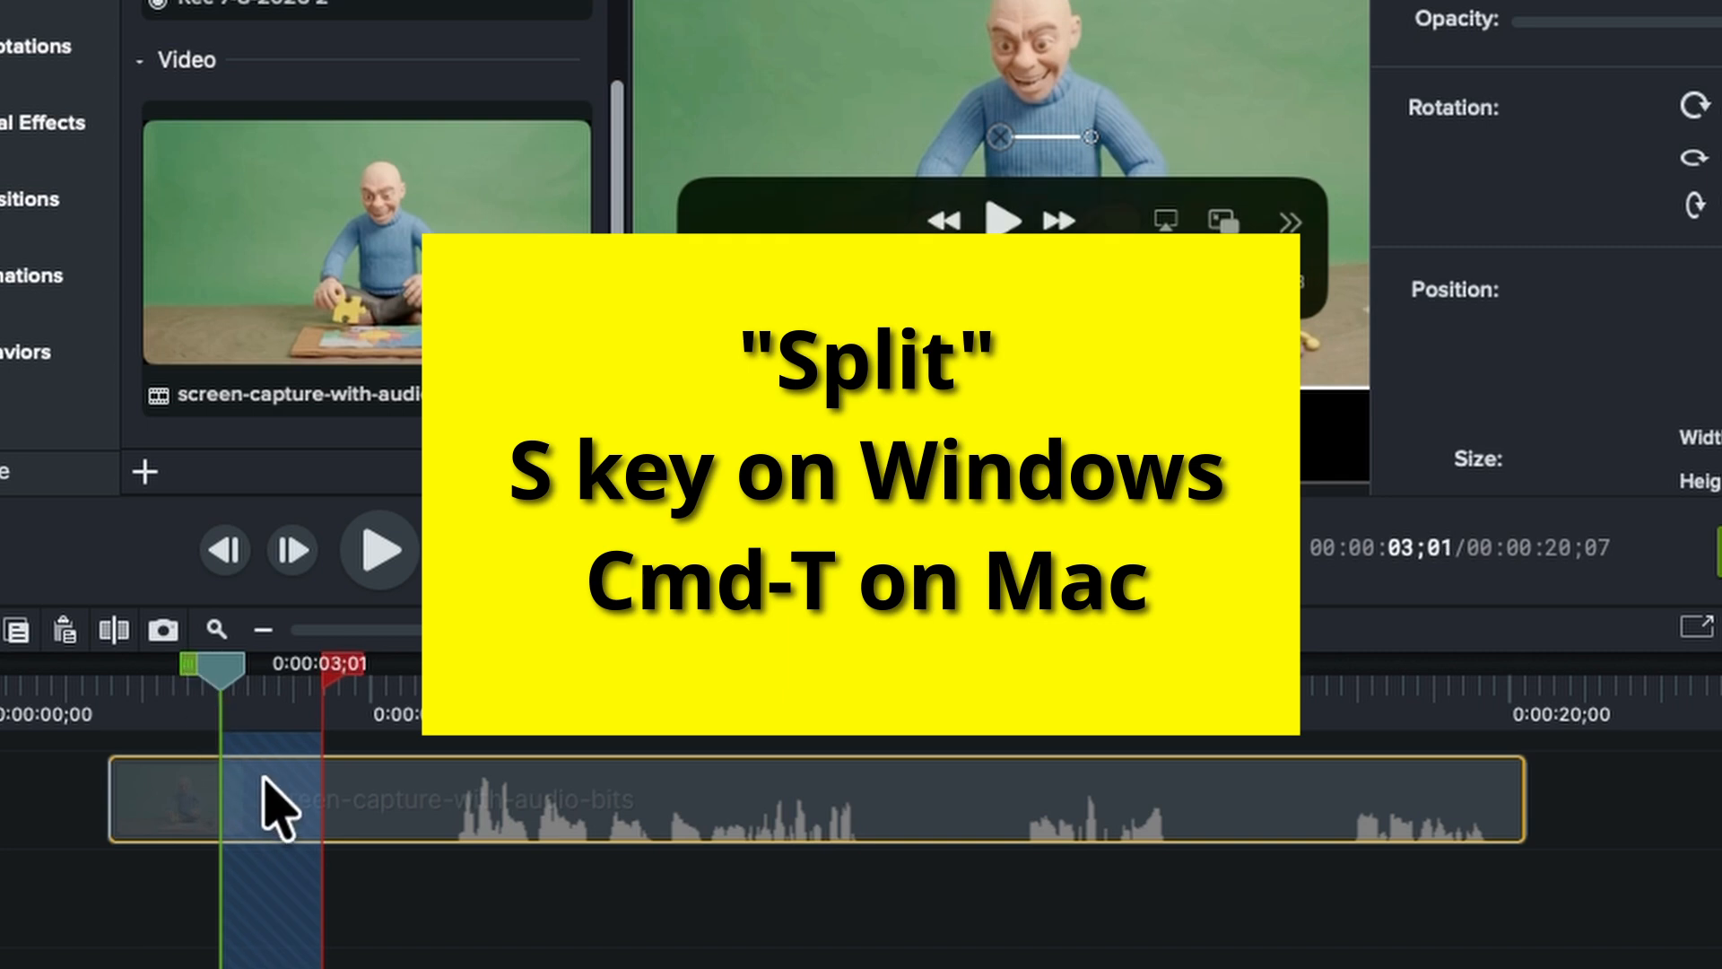
key("Delete")
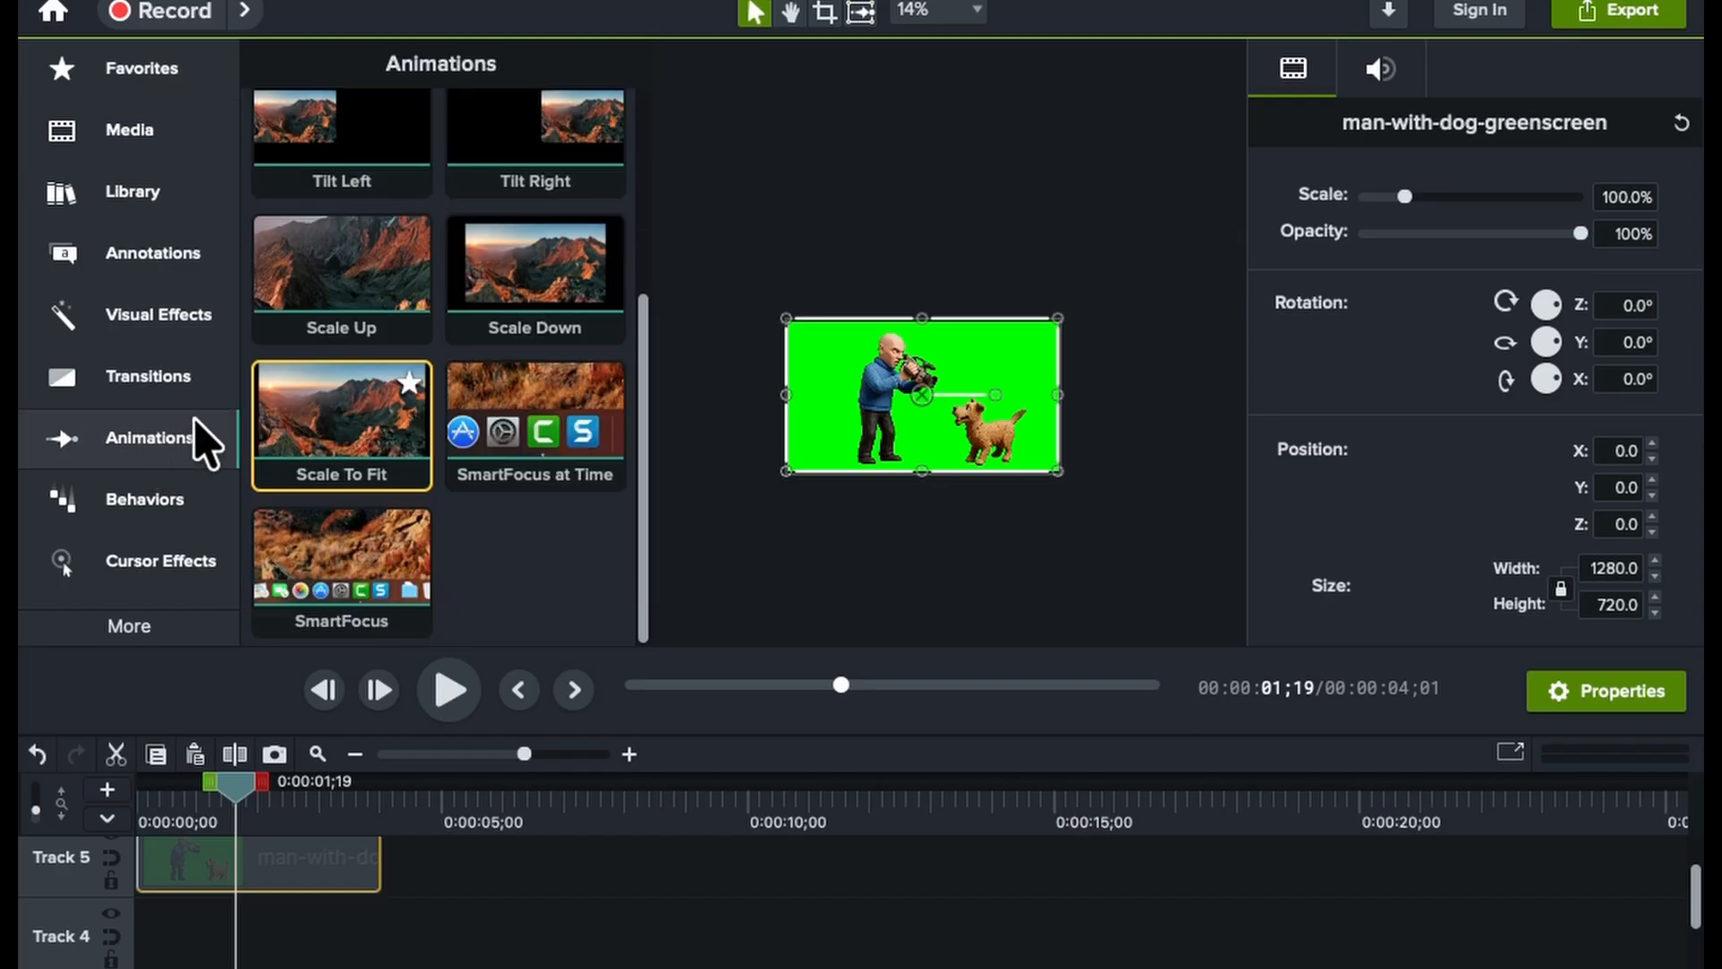
Add a Scale To Fit animation to the man-with-dog-greenscreen clip and enlarge its end scale to about 150%
left_click_drag(327, 403, 224, 861)
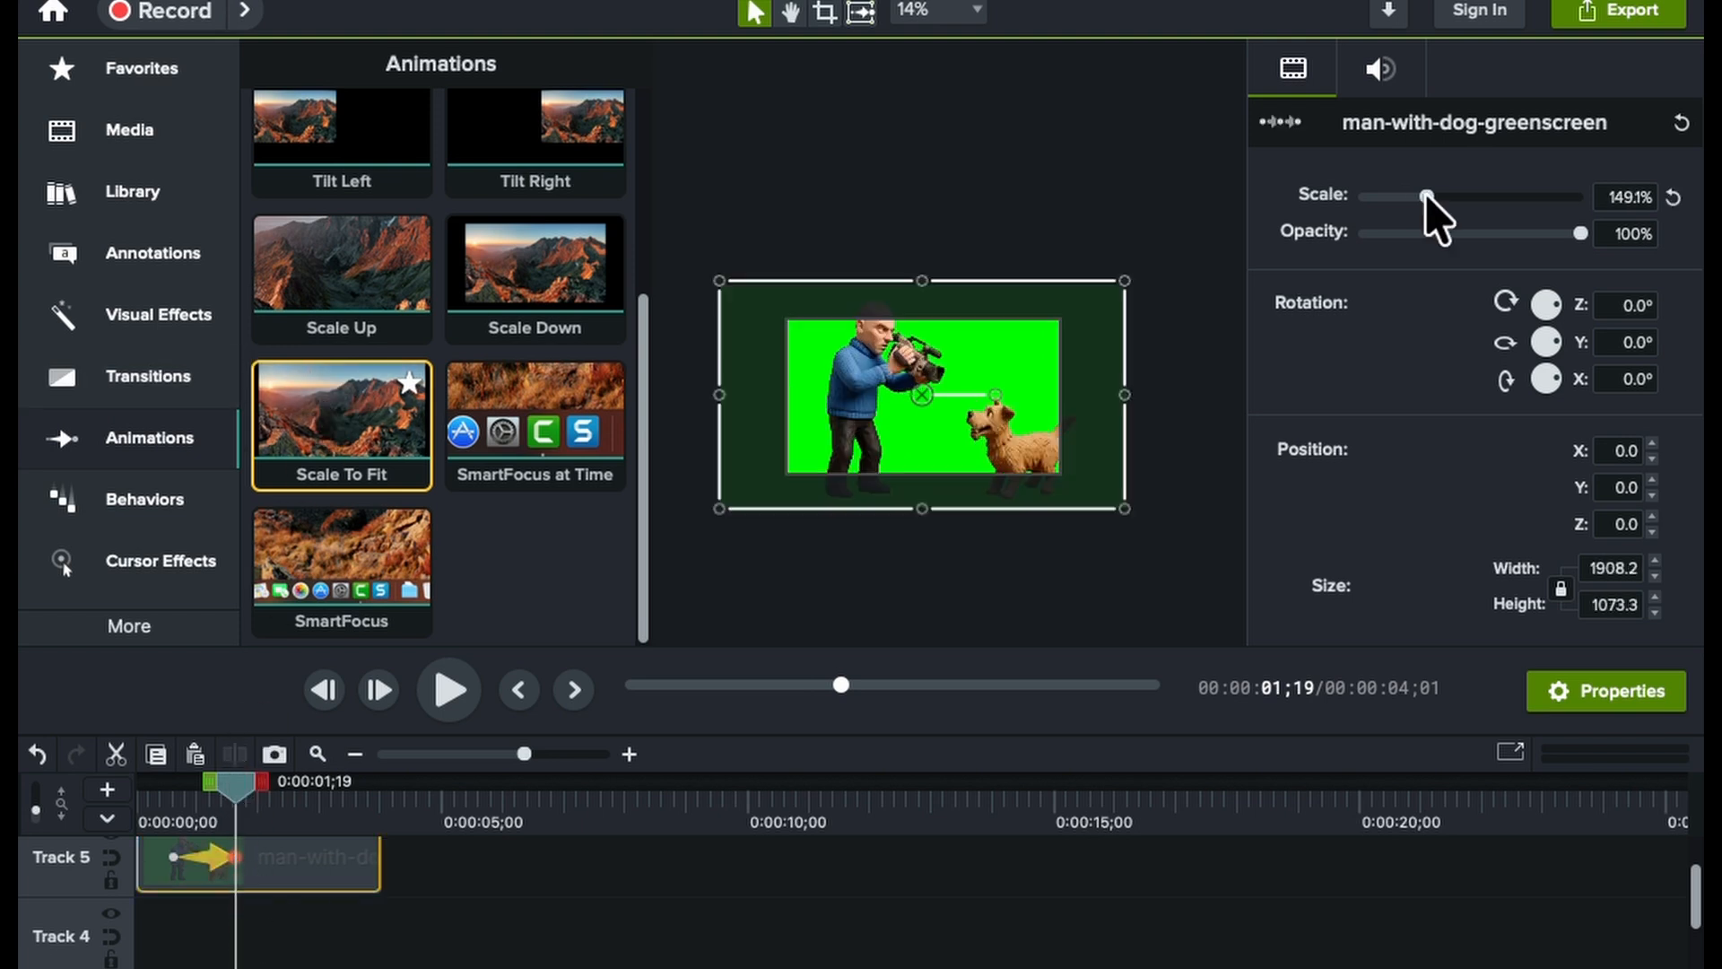
left_click(1441, 197)
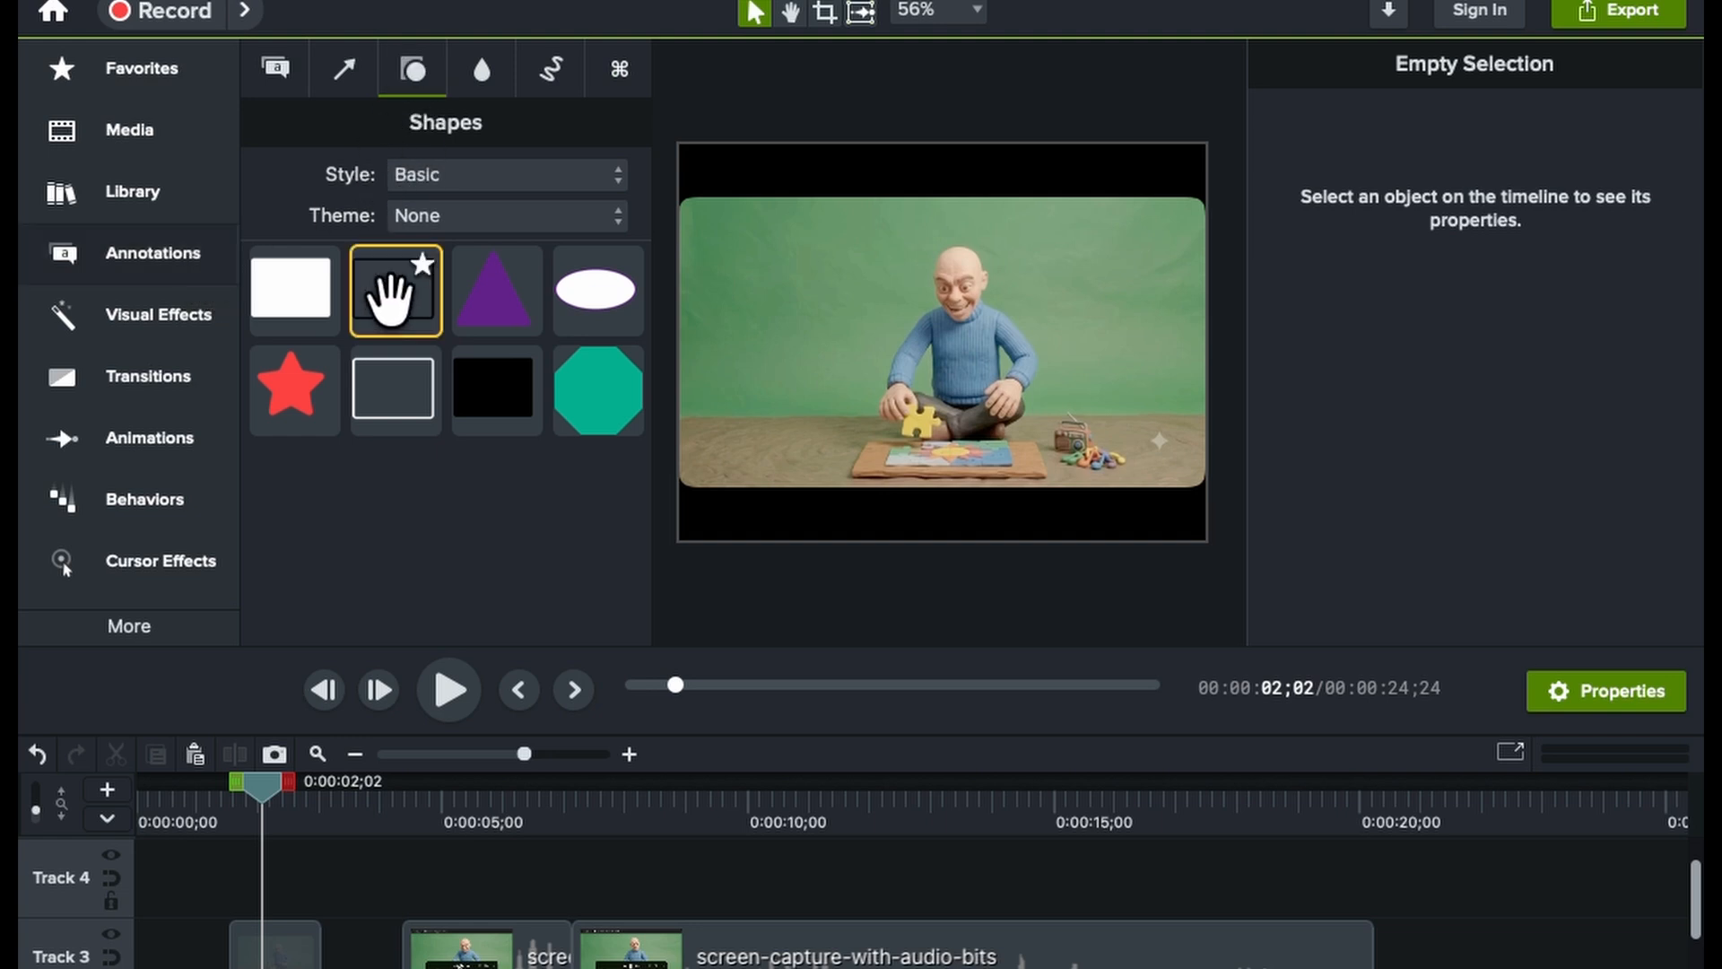
Place an unfilled rectangle shape around the man's head and set its outline colour to red
left_click_drag(390, 301, 955, 296)
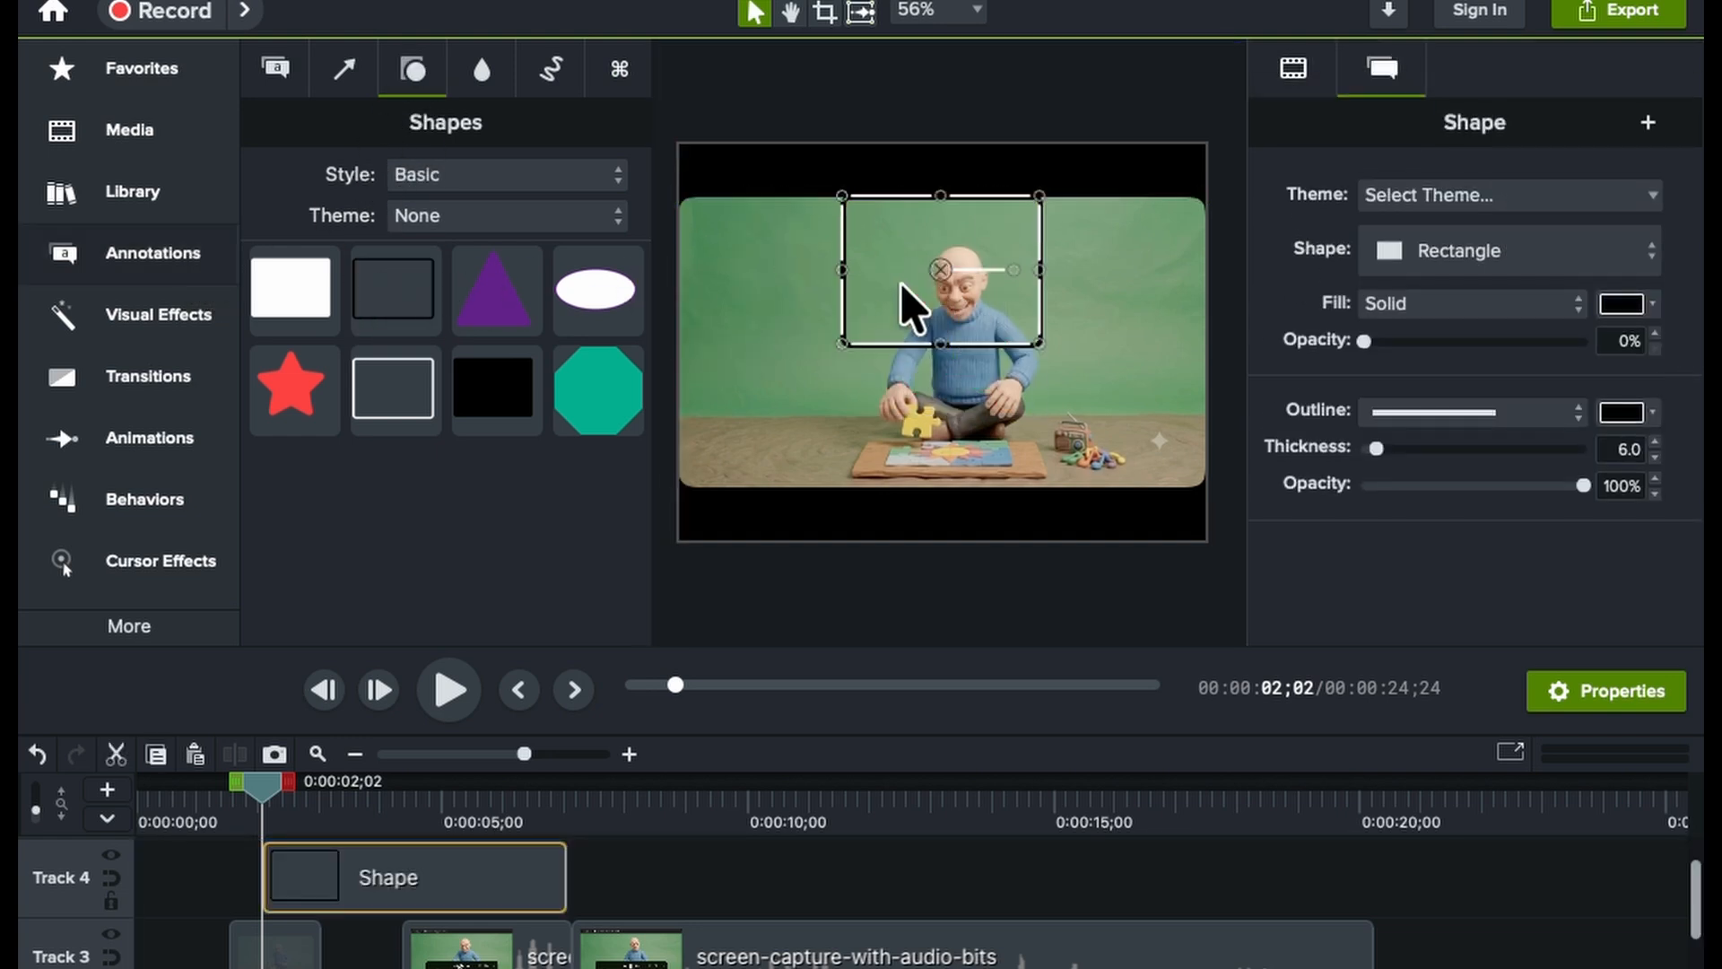
left_click(1625, 417)
left_click(1584, 548)
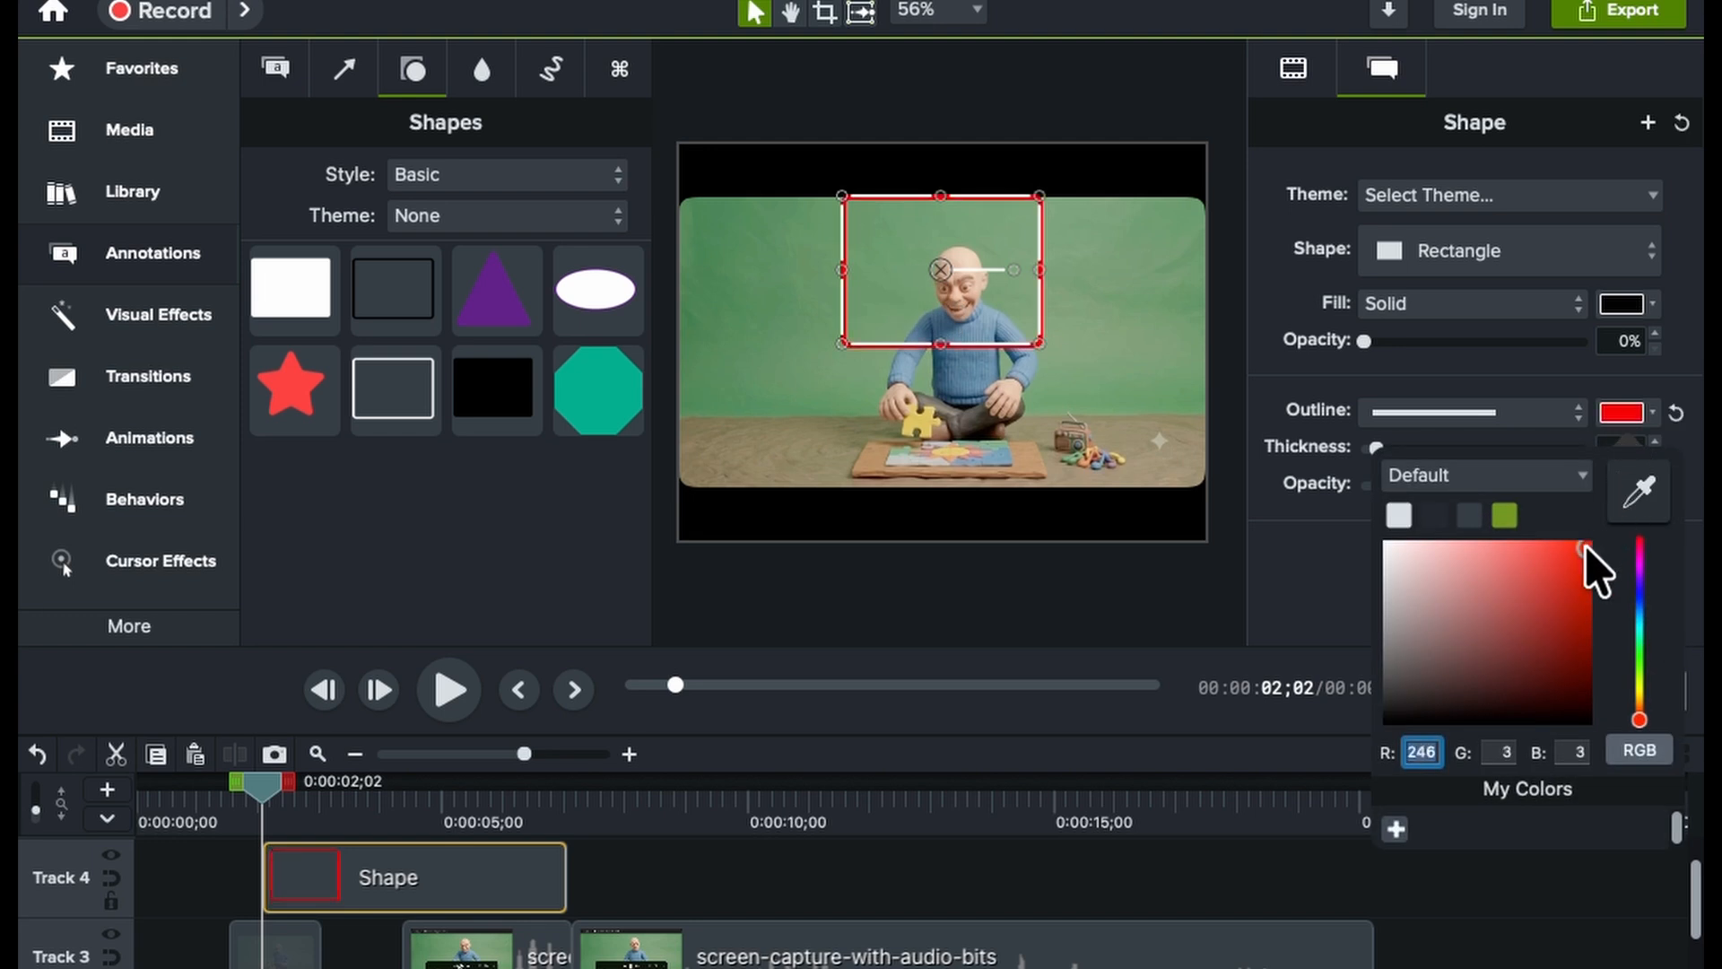
left_click(1063, 446)
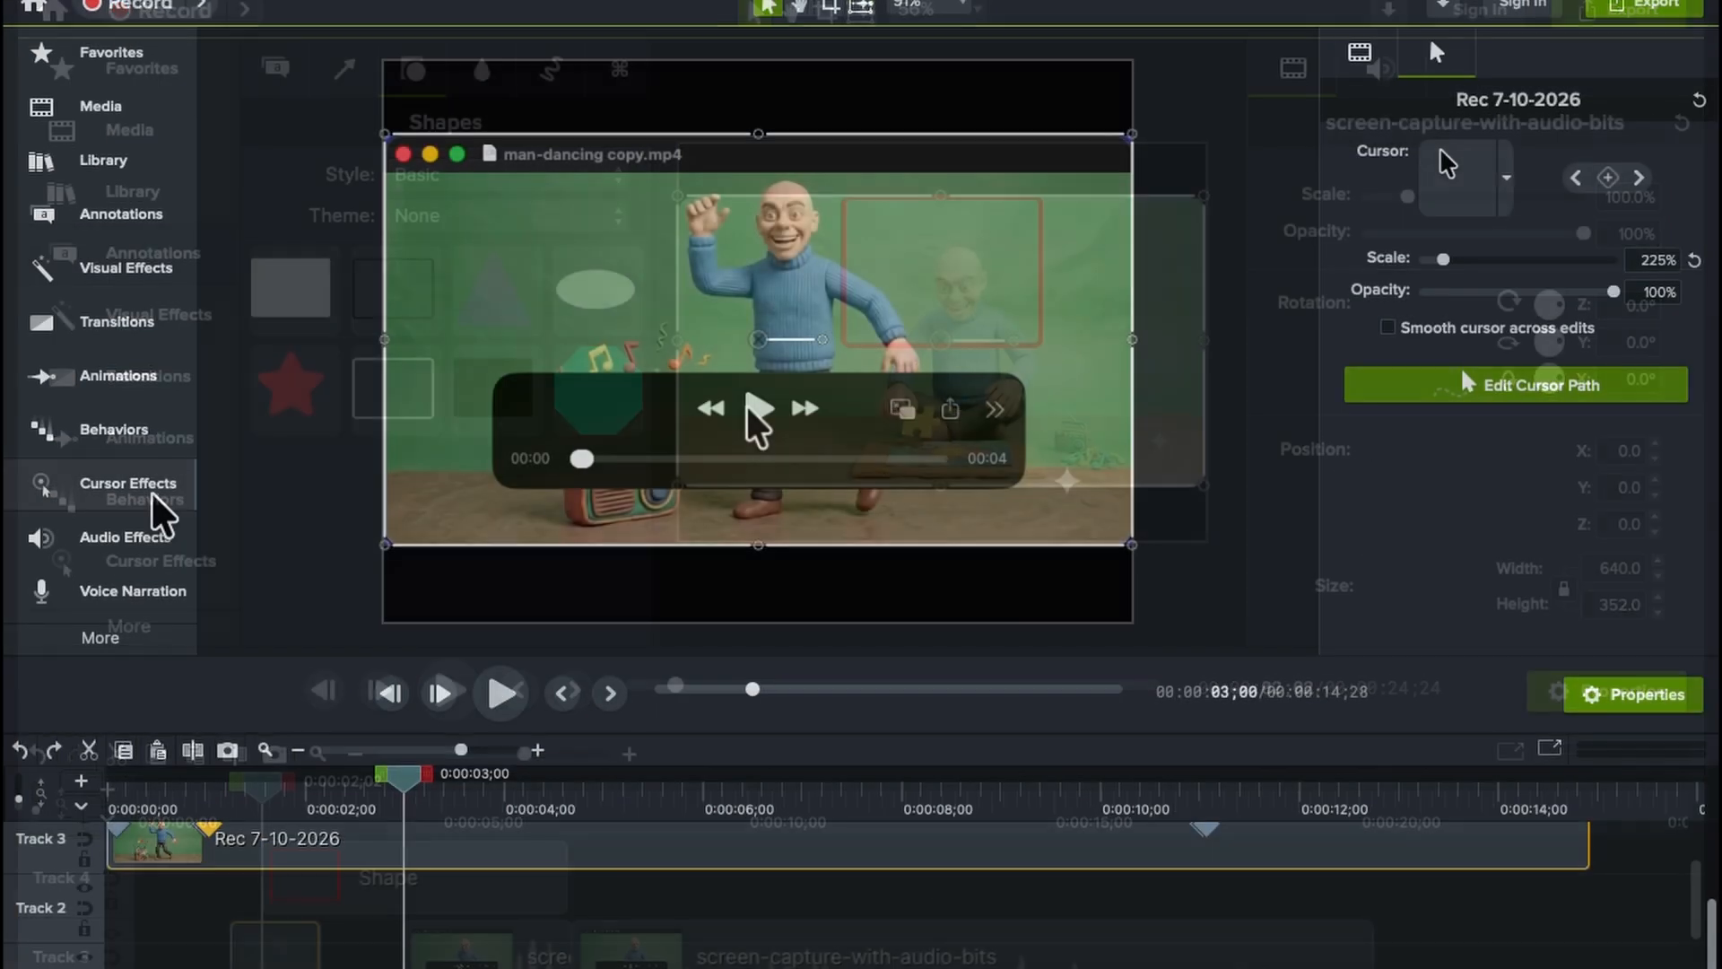
Apply the Highlight cursor effect to the Rec 7-10-2026 clip
left_click(152, 499)
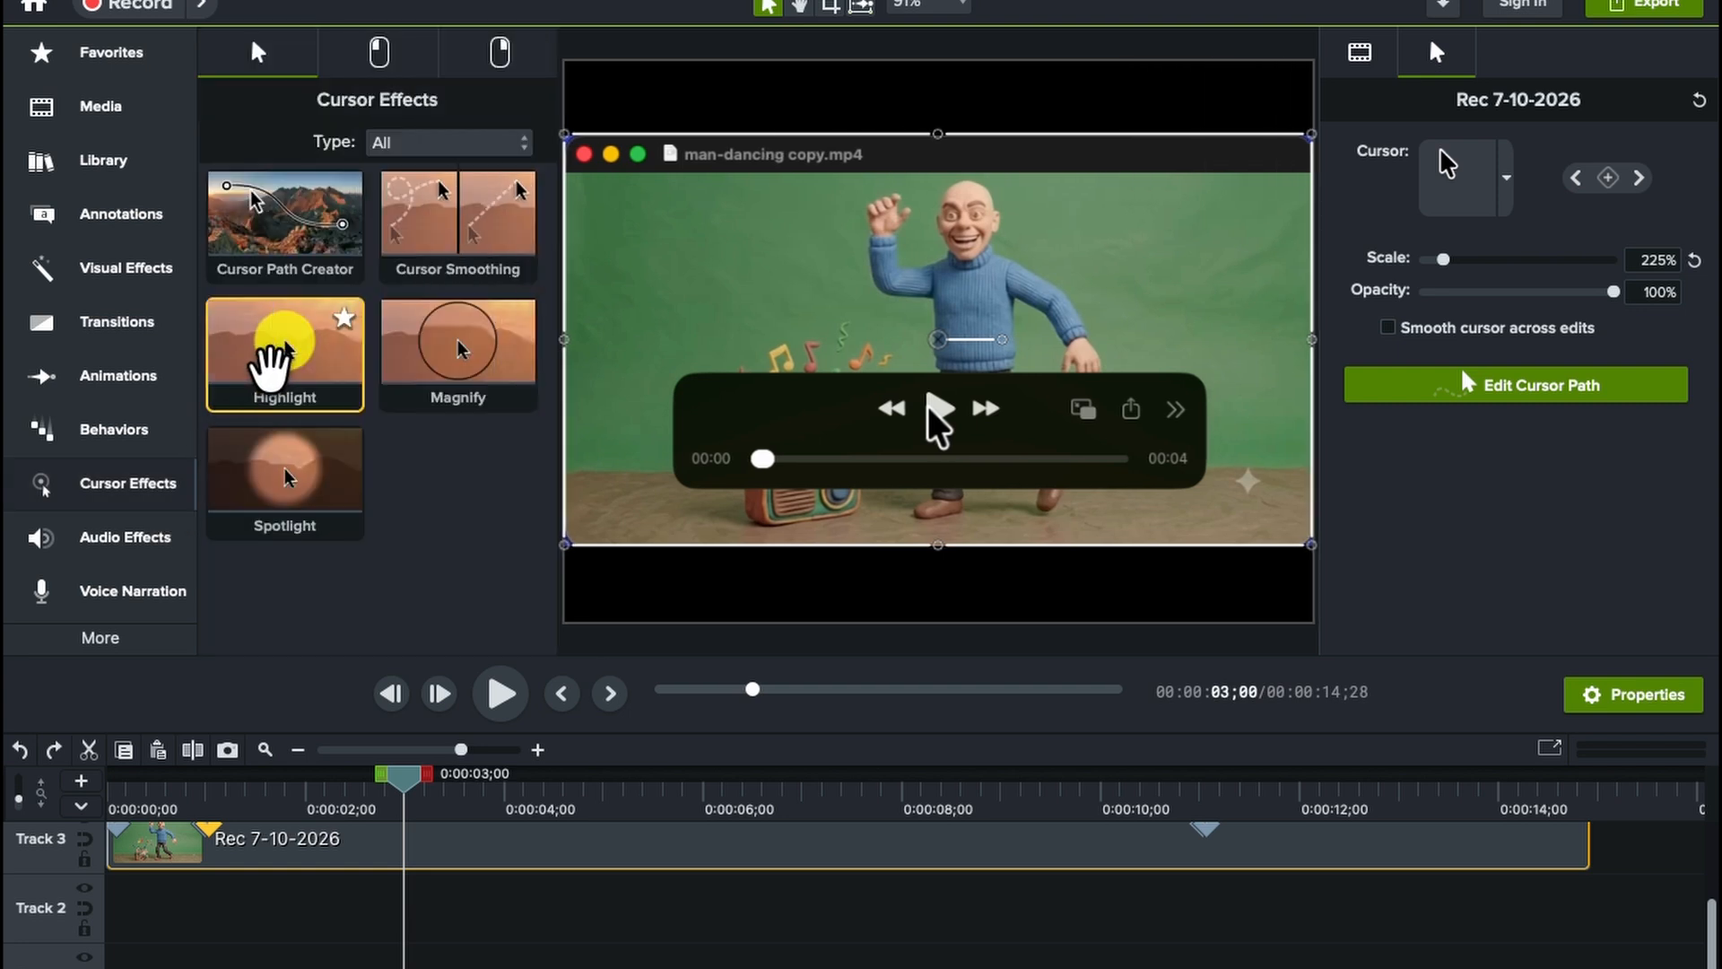
left_click_drag(277, 353, 266, 840)
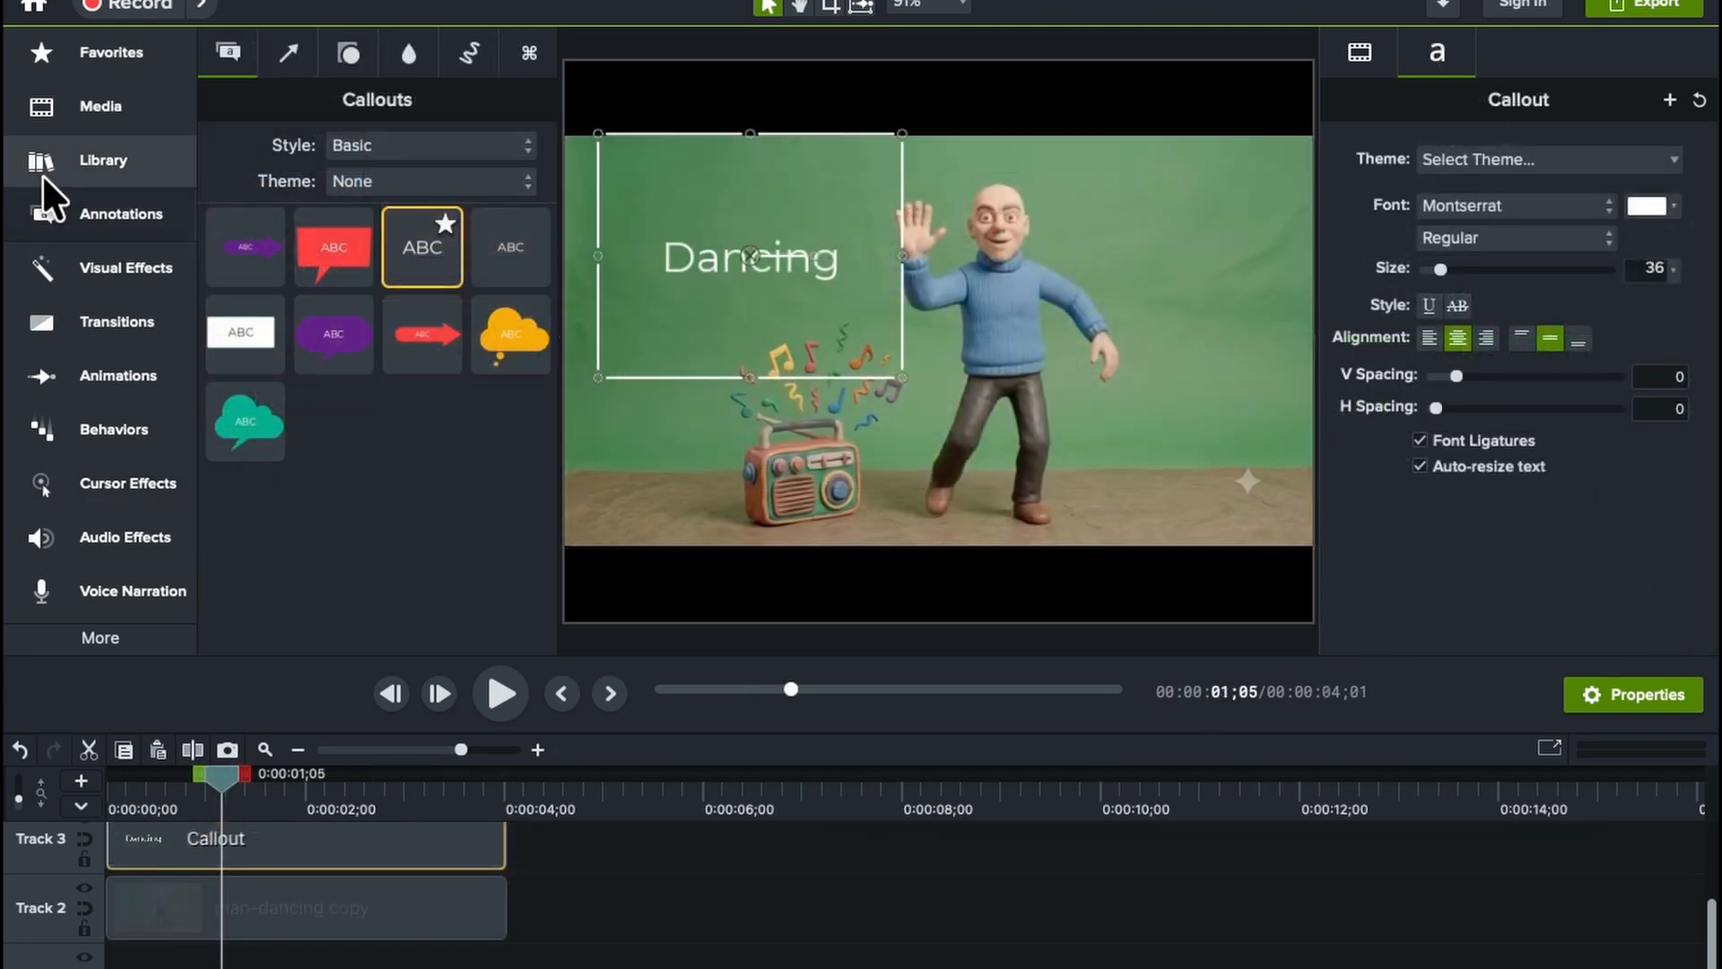
Apply the Shifting behavior to the "Dancing" callout and preview the text animation
left_click(71, 192)
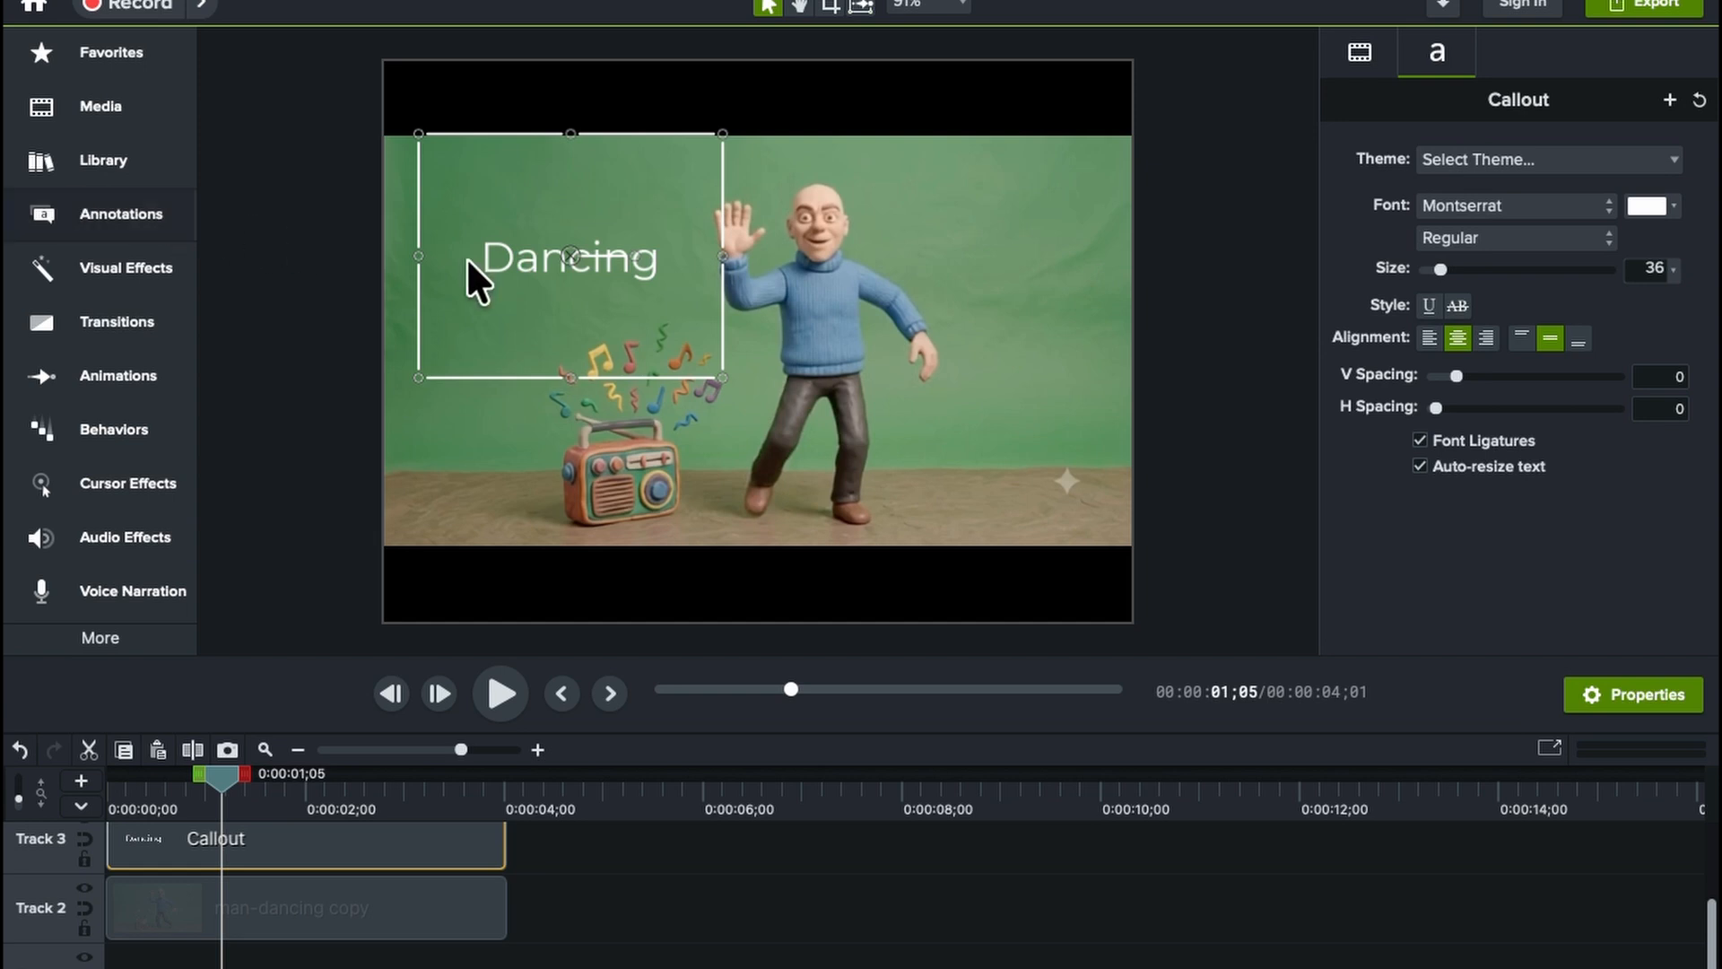
left_click(158, 418)
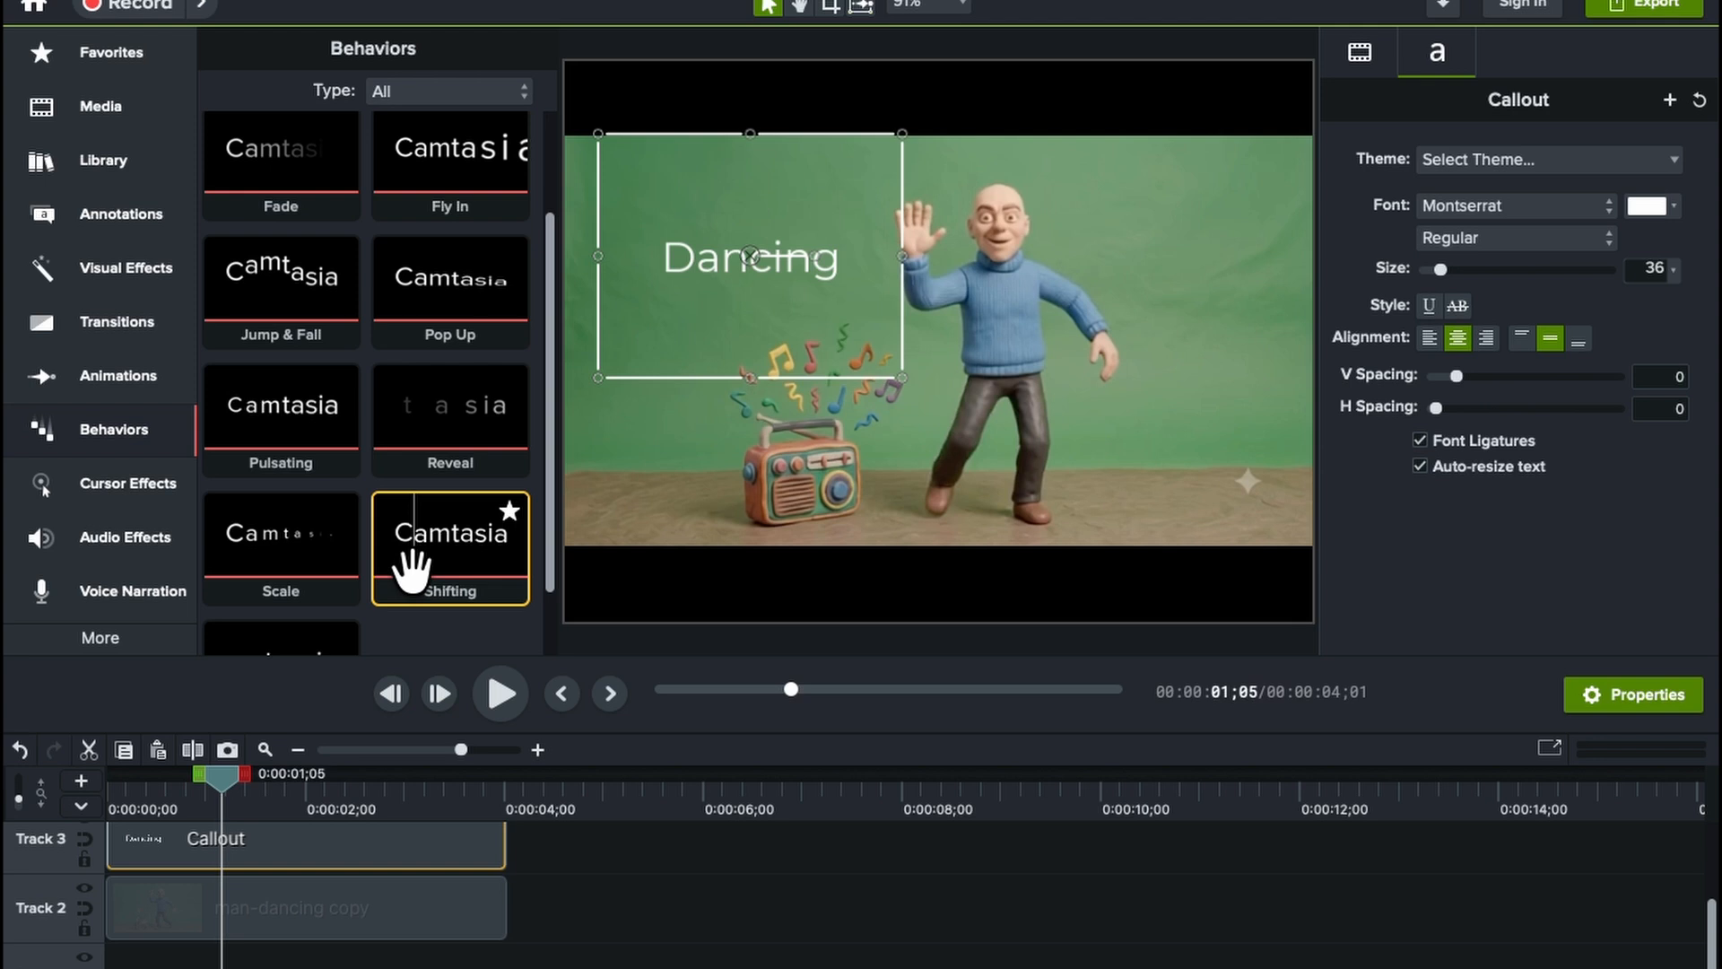
left_click_drag(412, 566, 332, 825)
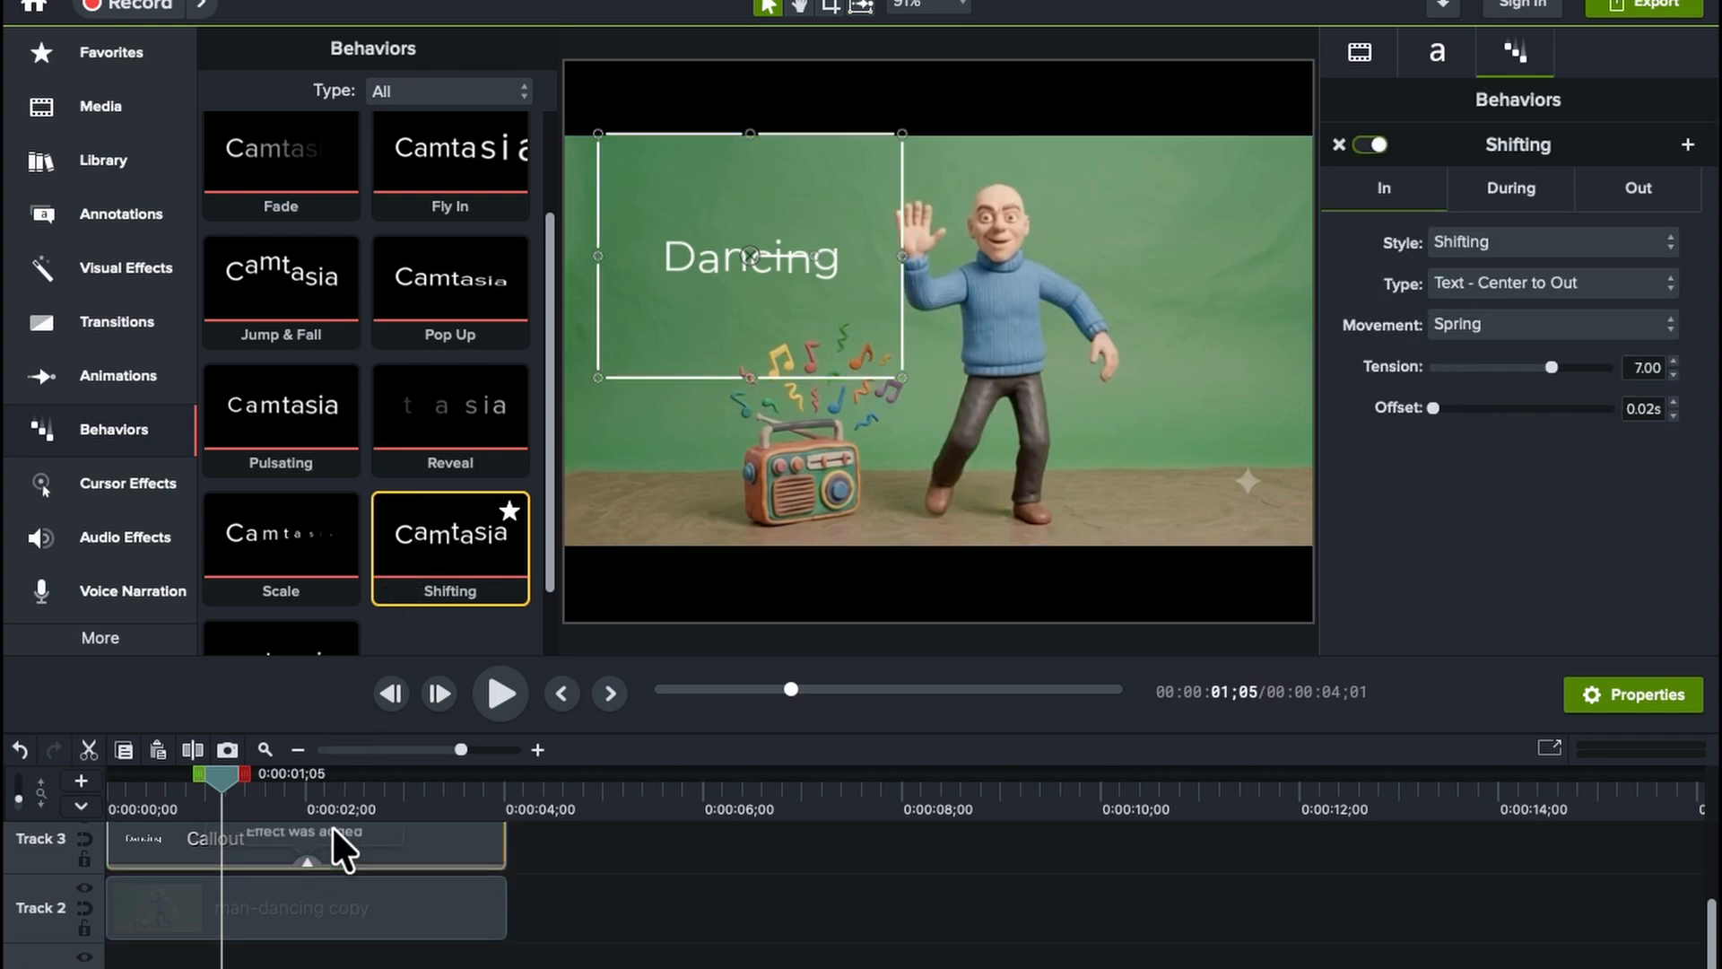
left_click(626, 401)
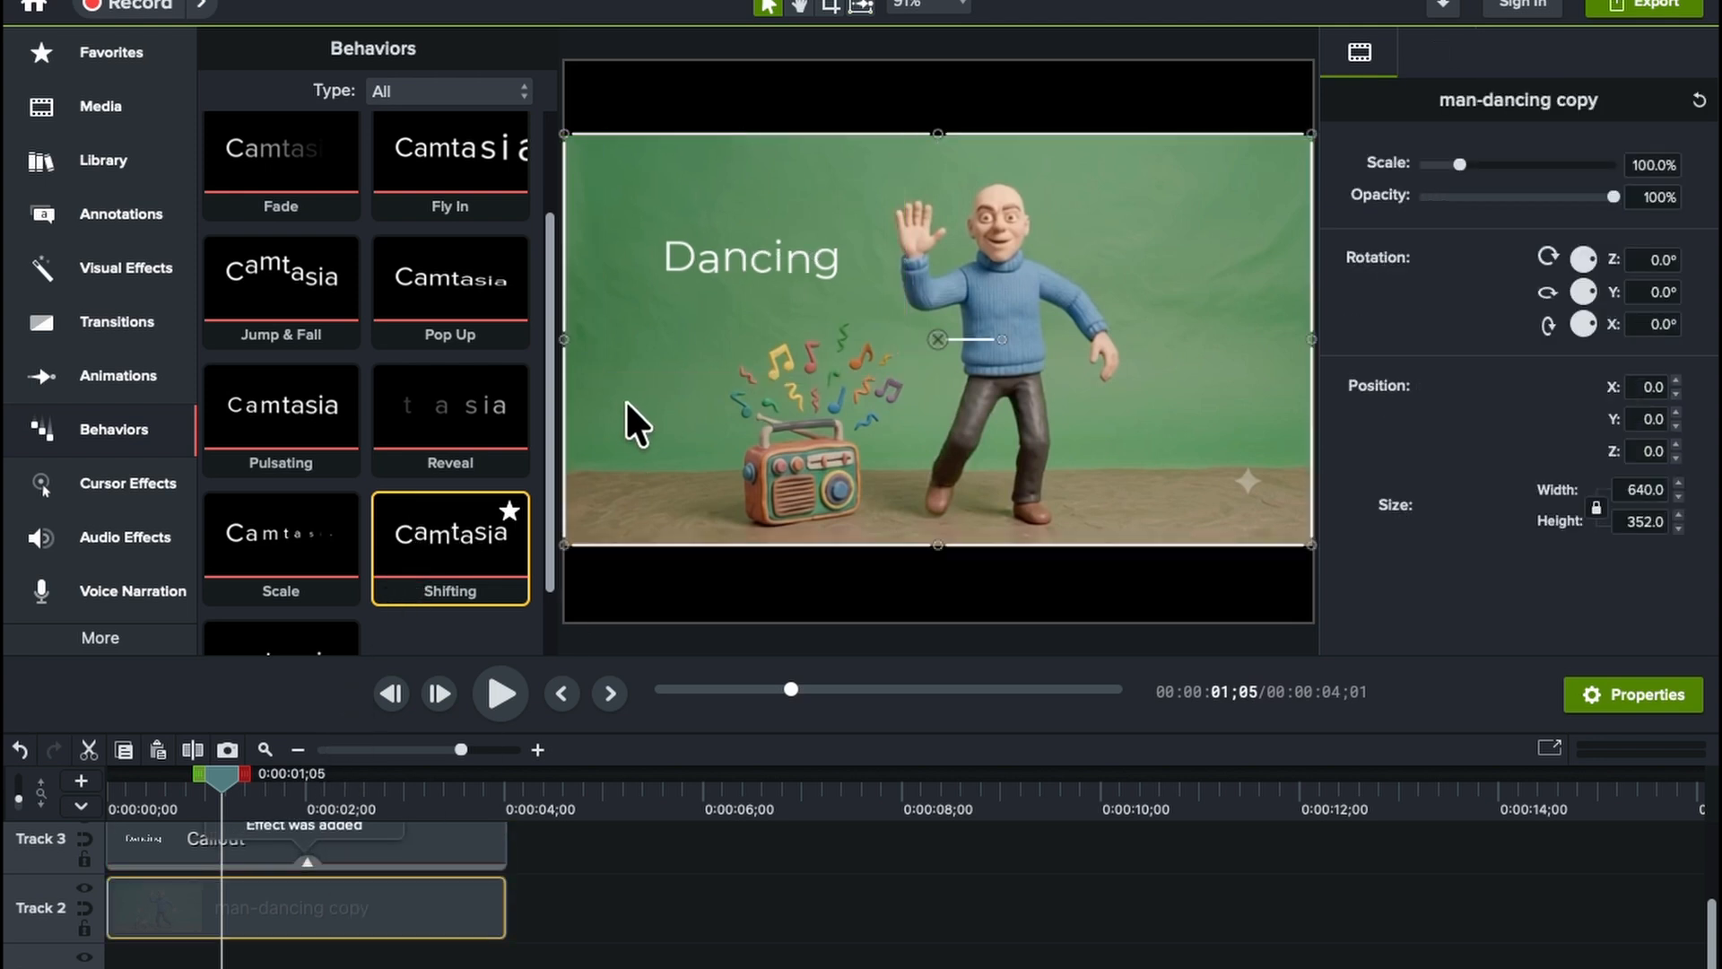
left_click(499, 692)
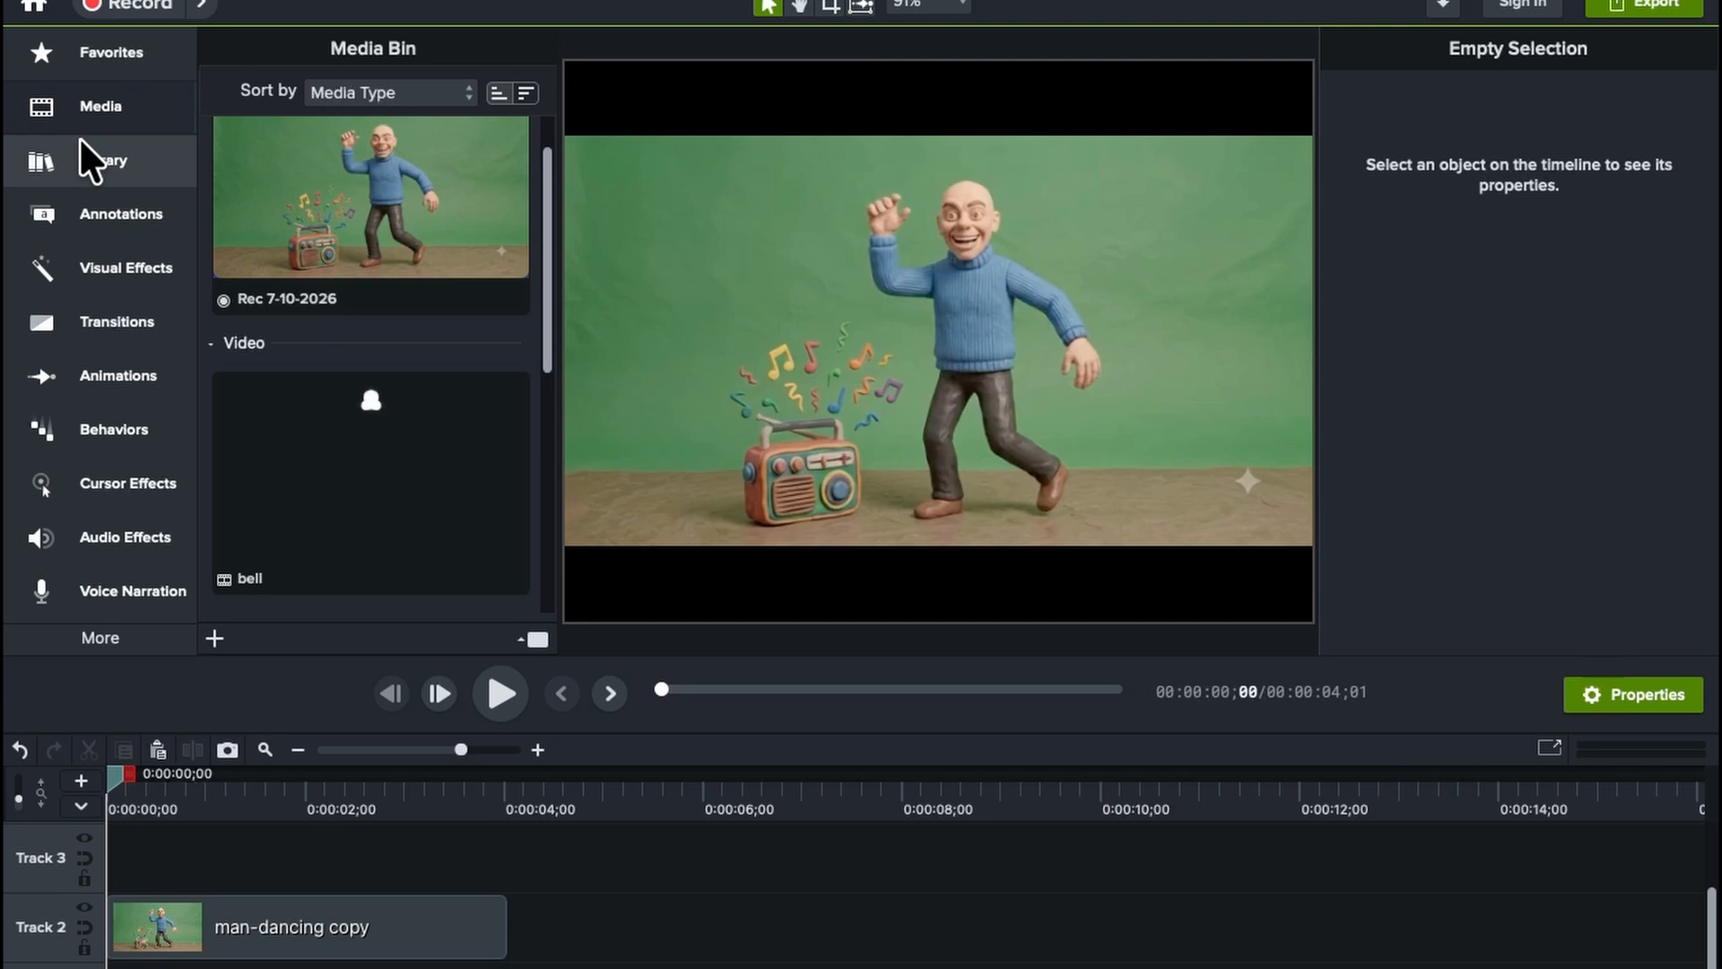
Add the Subscribe Grow and Wipe library asset to the start of Track 3 and trim it to end with the man-dancing copy clip
left_click(89, 161)
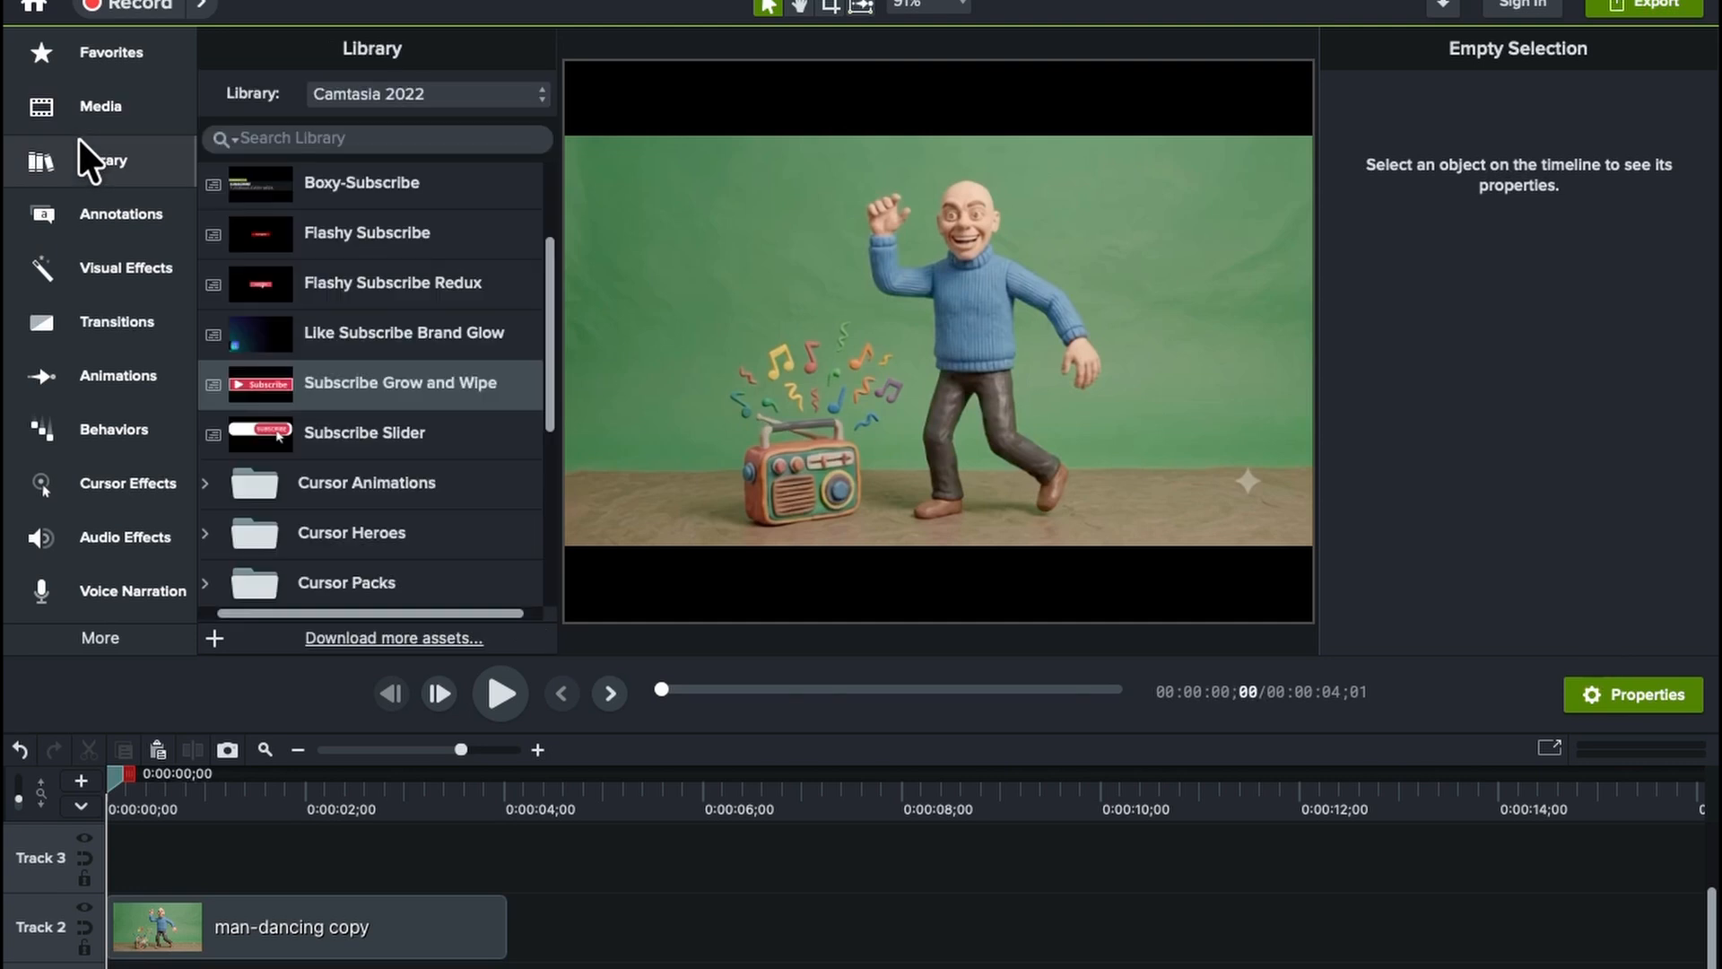
left_click_drag(327, 383, 106, 823)
left_click_drag(988, 840, 503, 829)
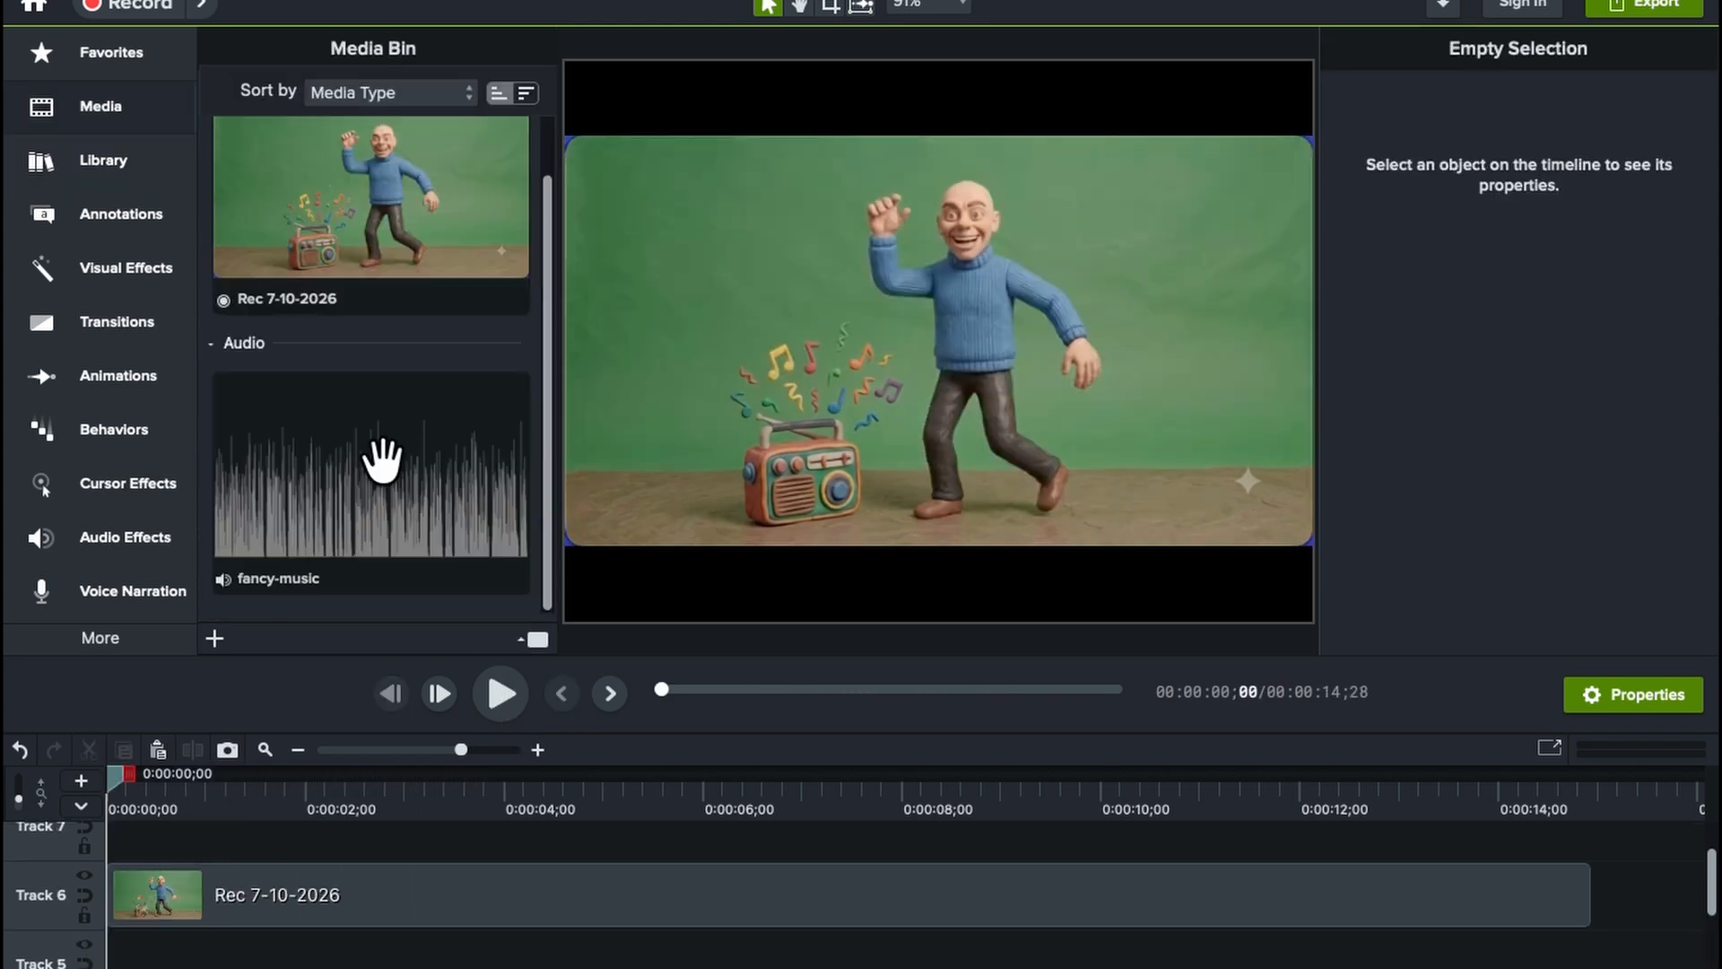
Add the fancy-music audio to the start of Track 7 and lower its gain
left_click_drag(384, 461, 114, 836)
left_click_drag(113, 841, 124, 836)
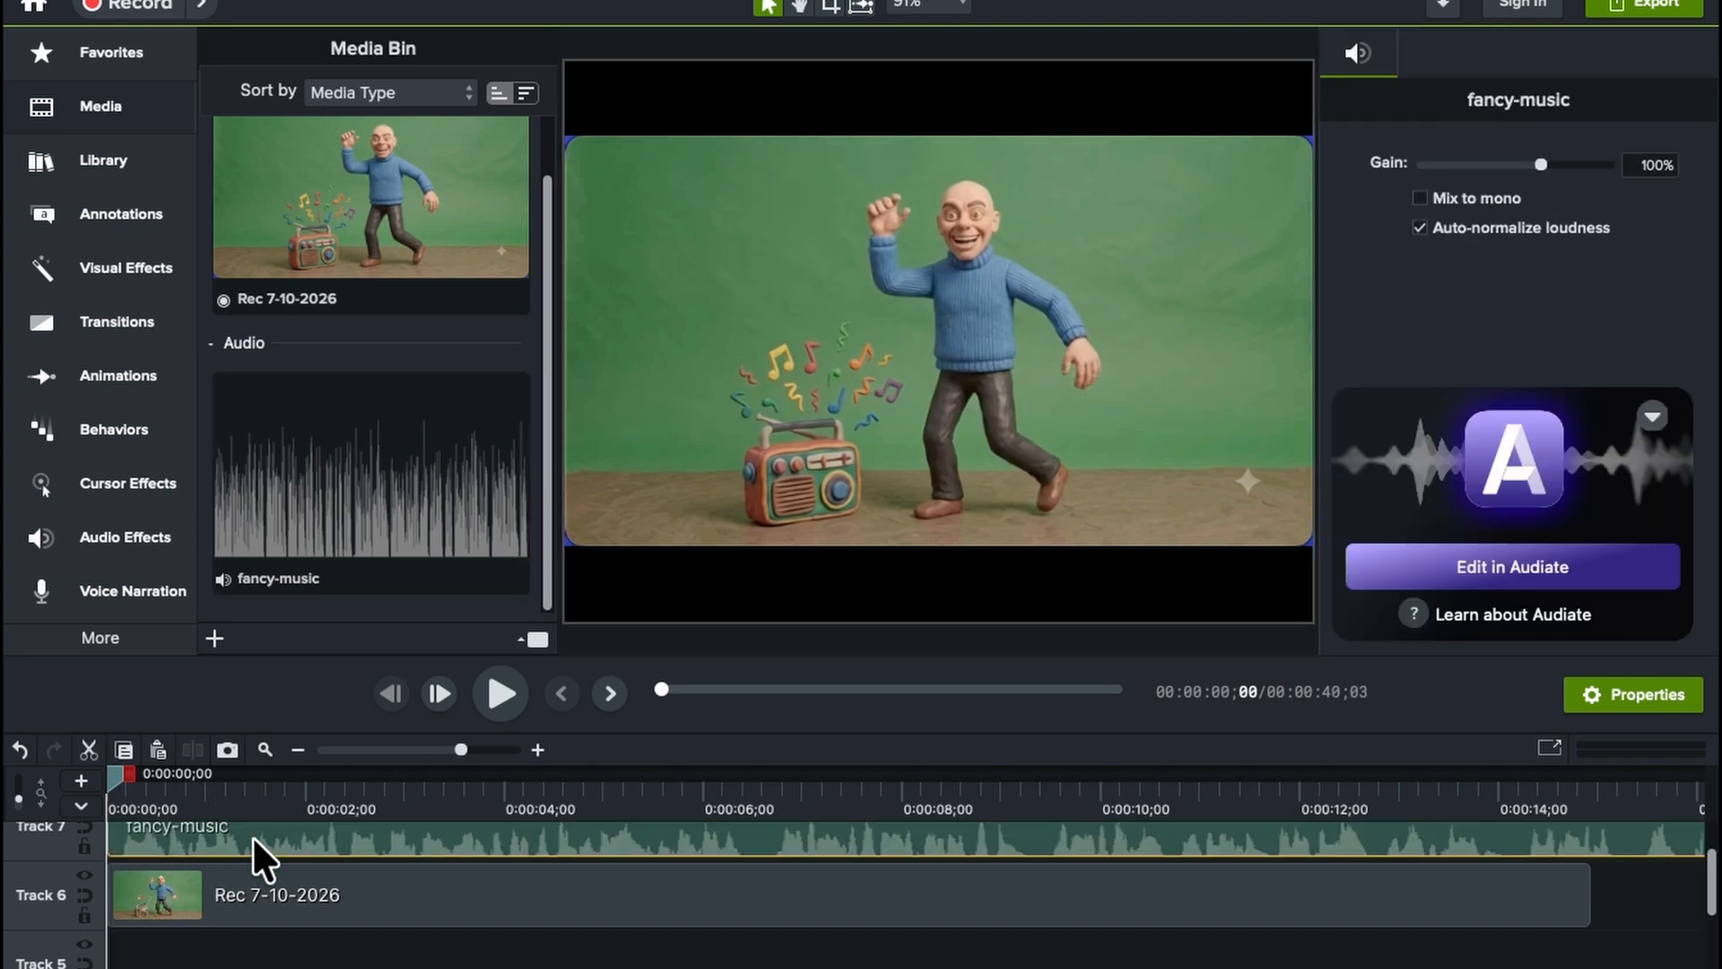
left_click(102, 531)
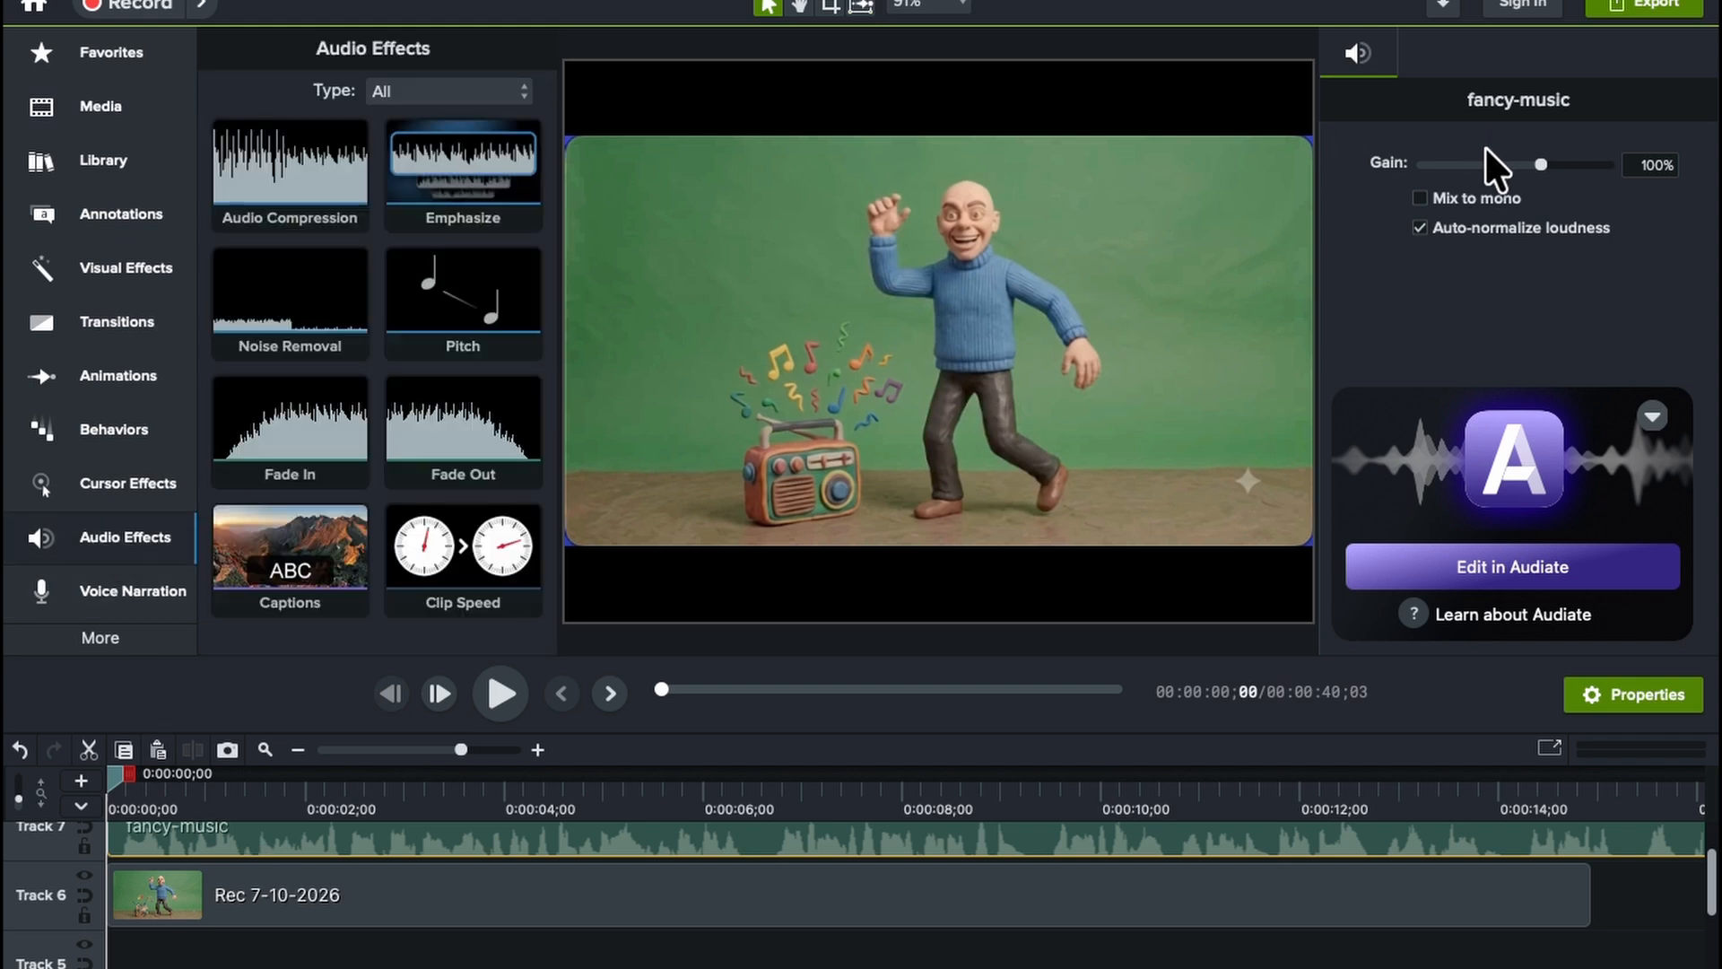
left_click(1462, 164)
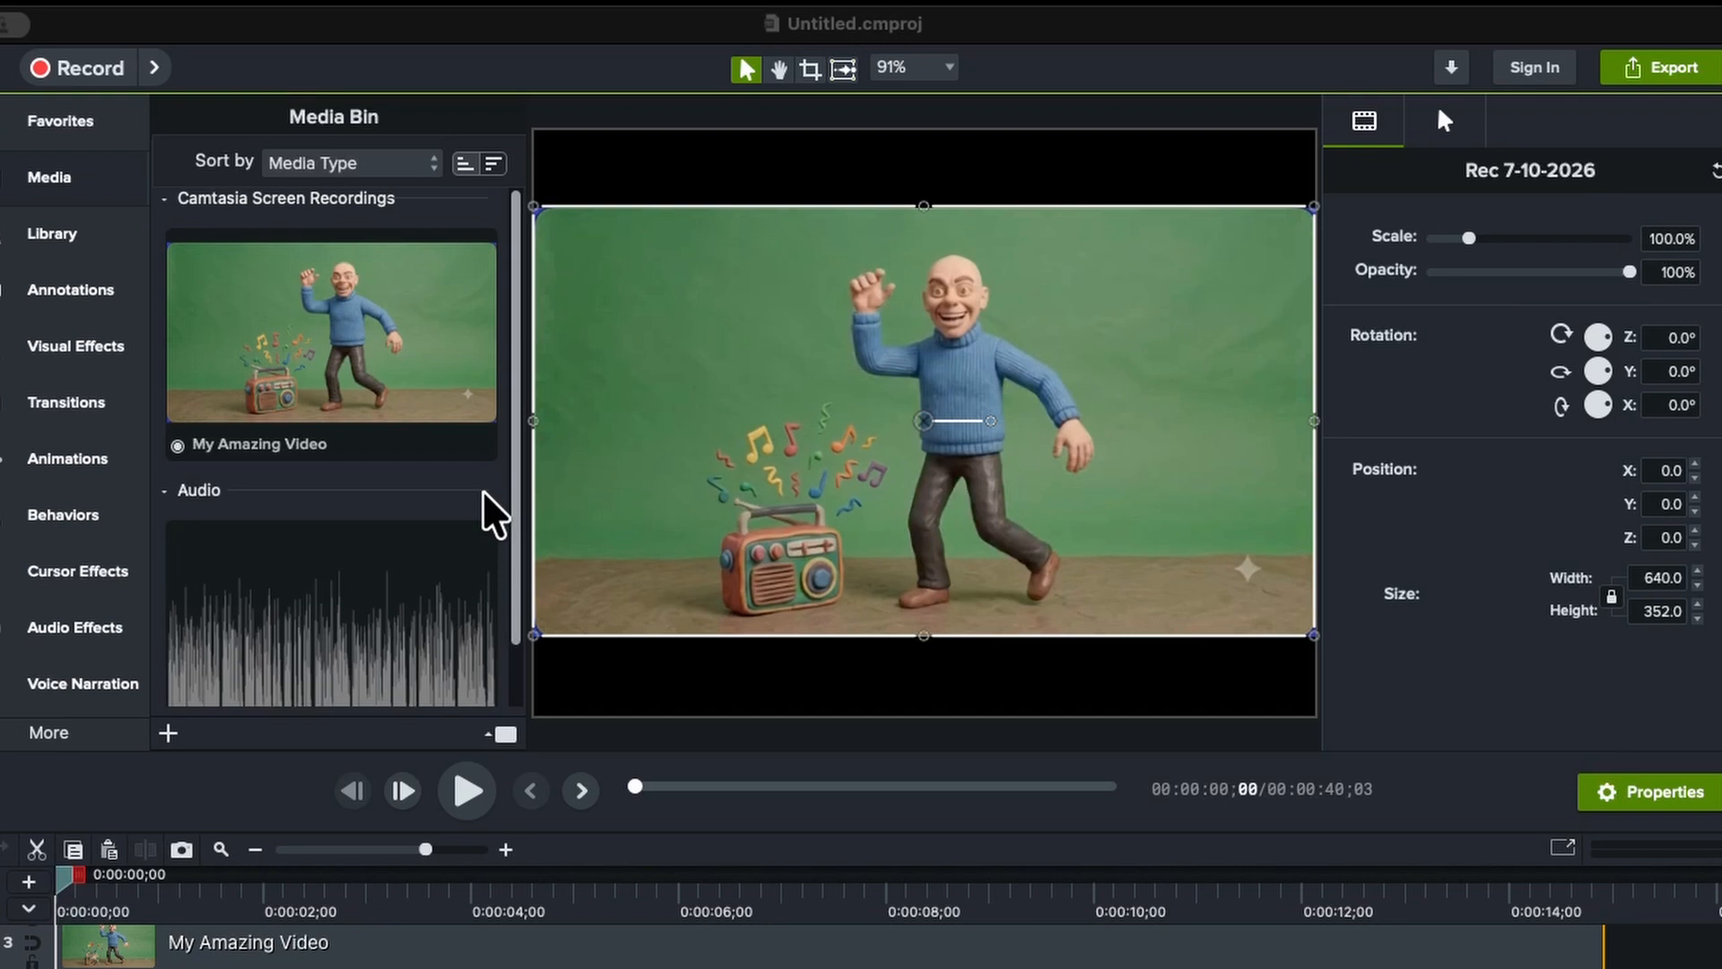
left_click(1662, 67)
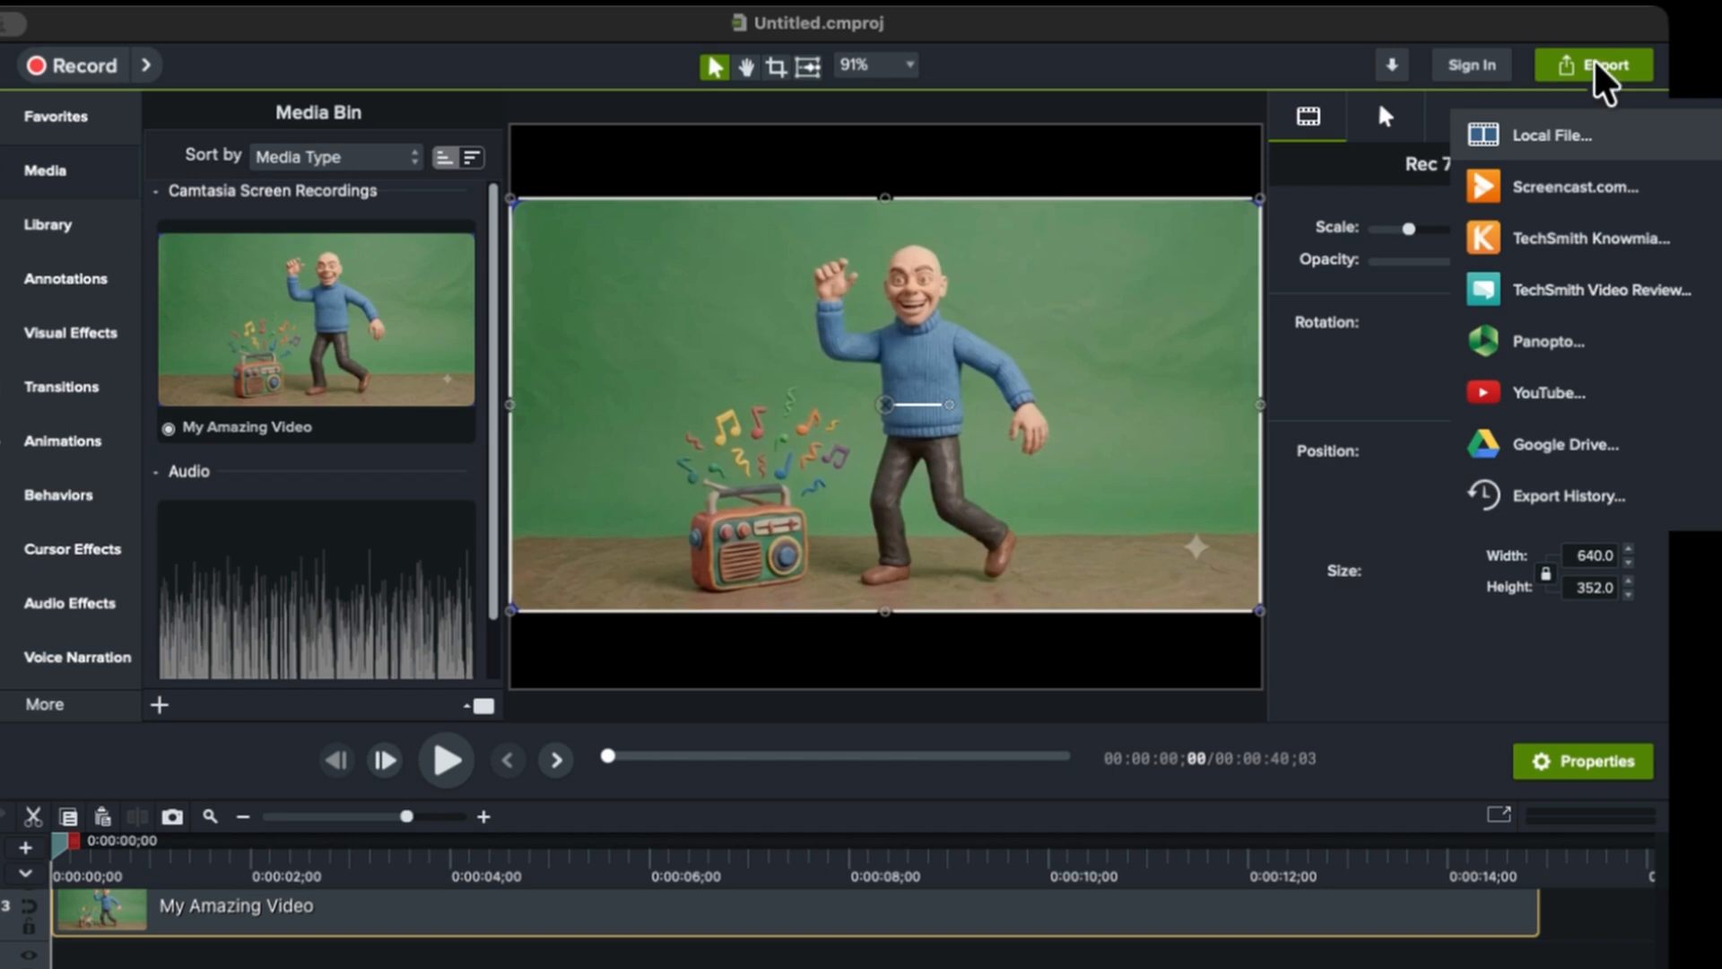
left_click(1549, 394)
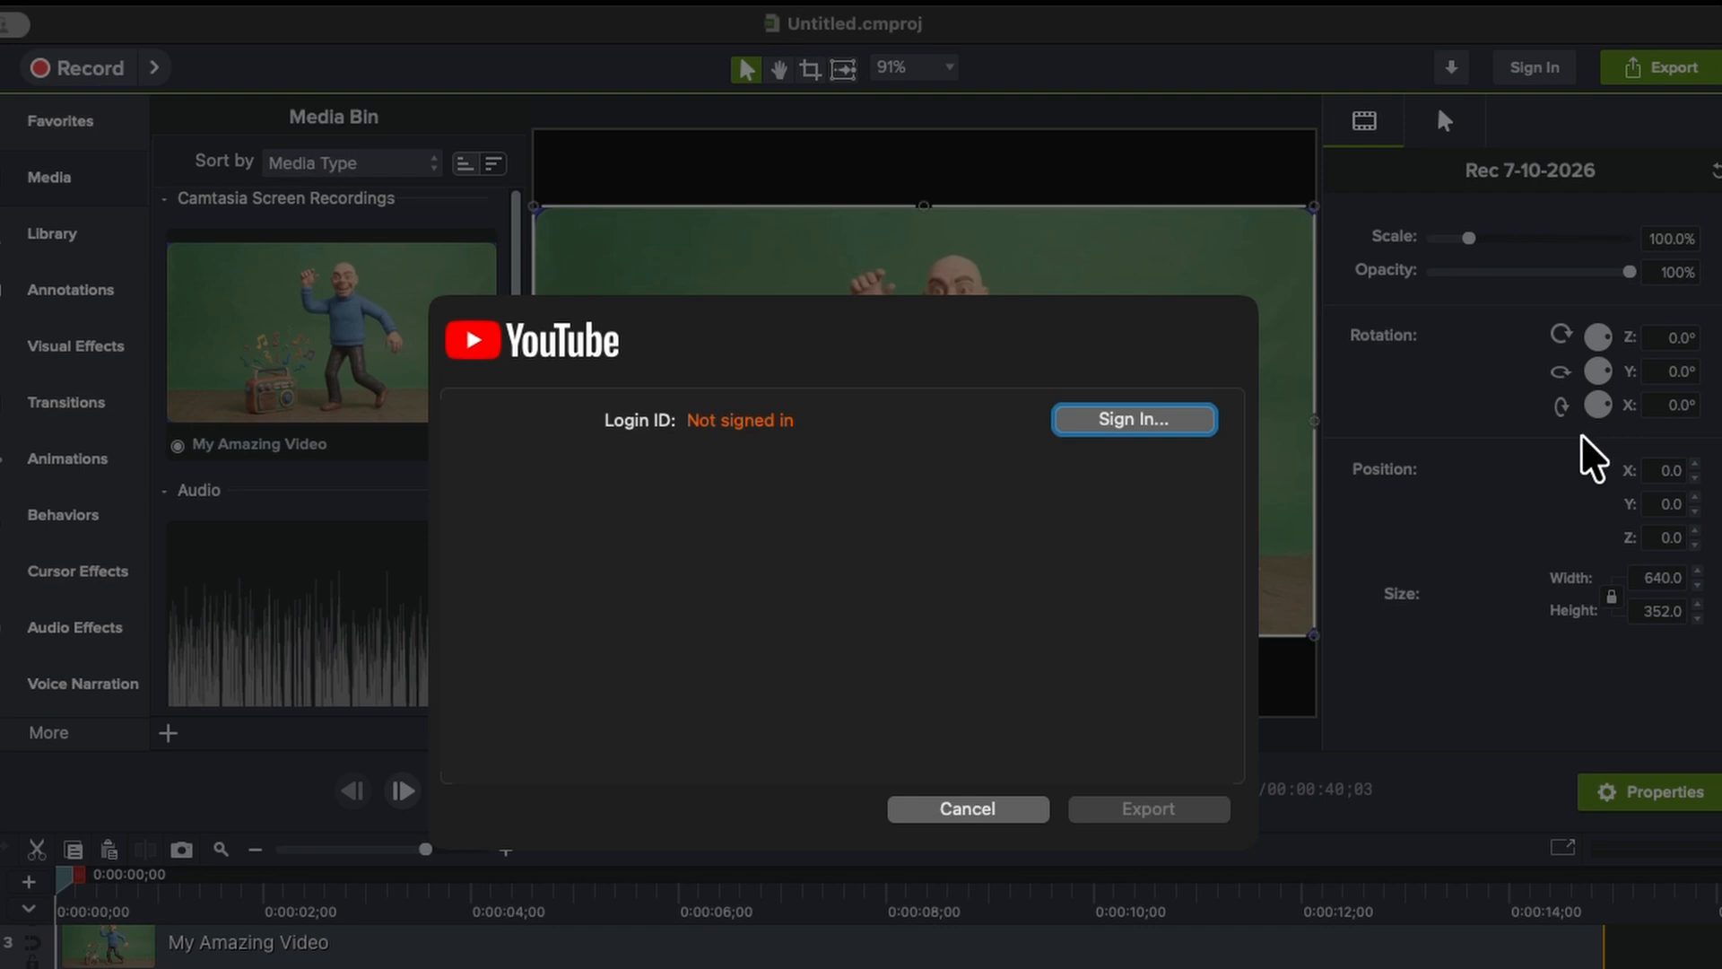
left_click(953, 810)
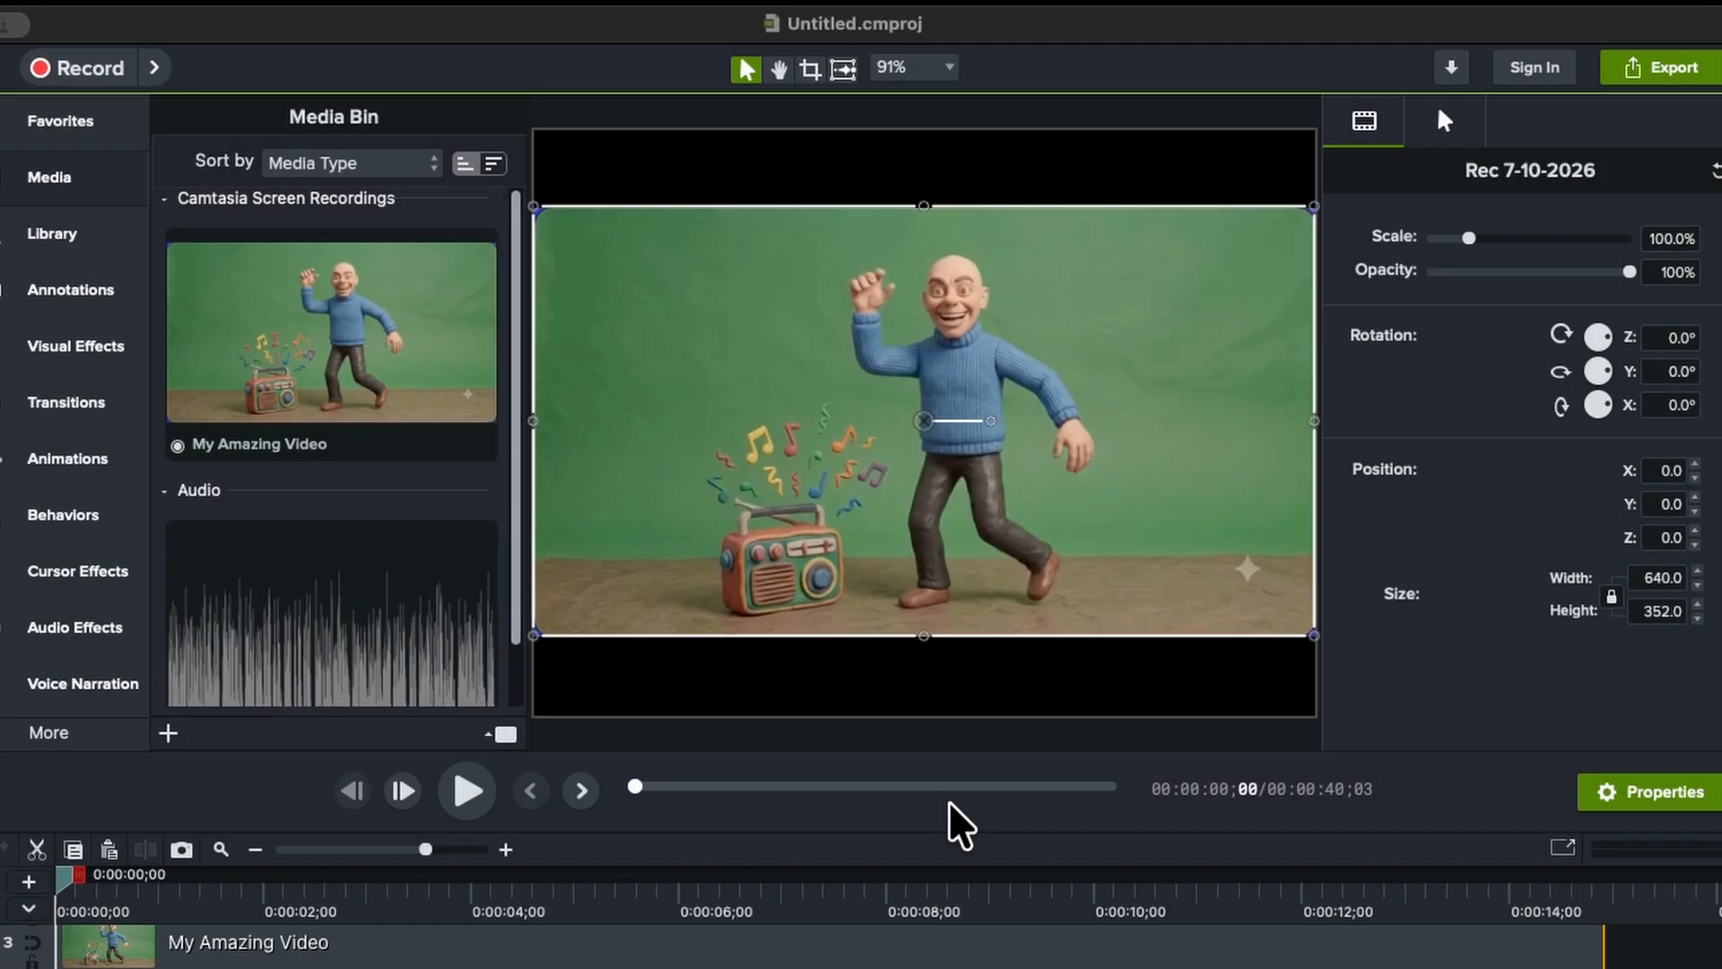
Export the project to a local MP4 file named myvideo.mp4 in the exports folder
left_click(1647, 67)
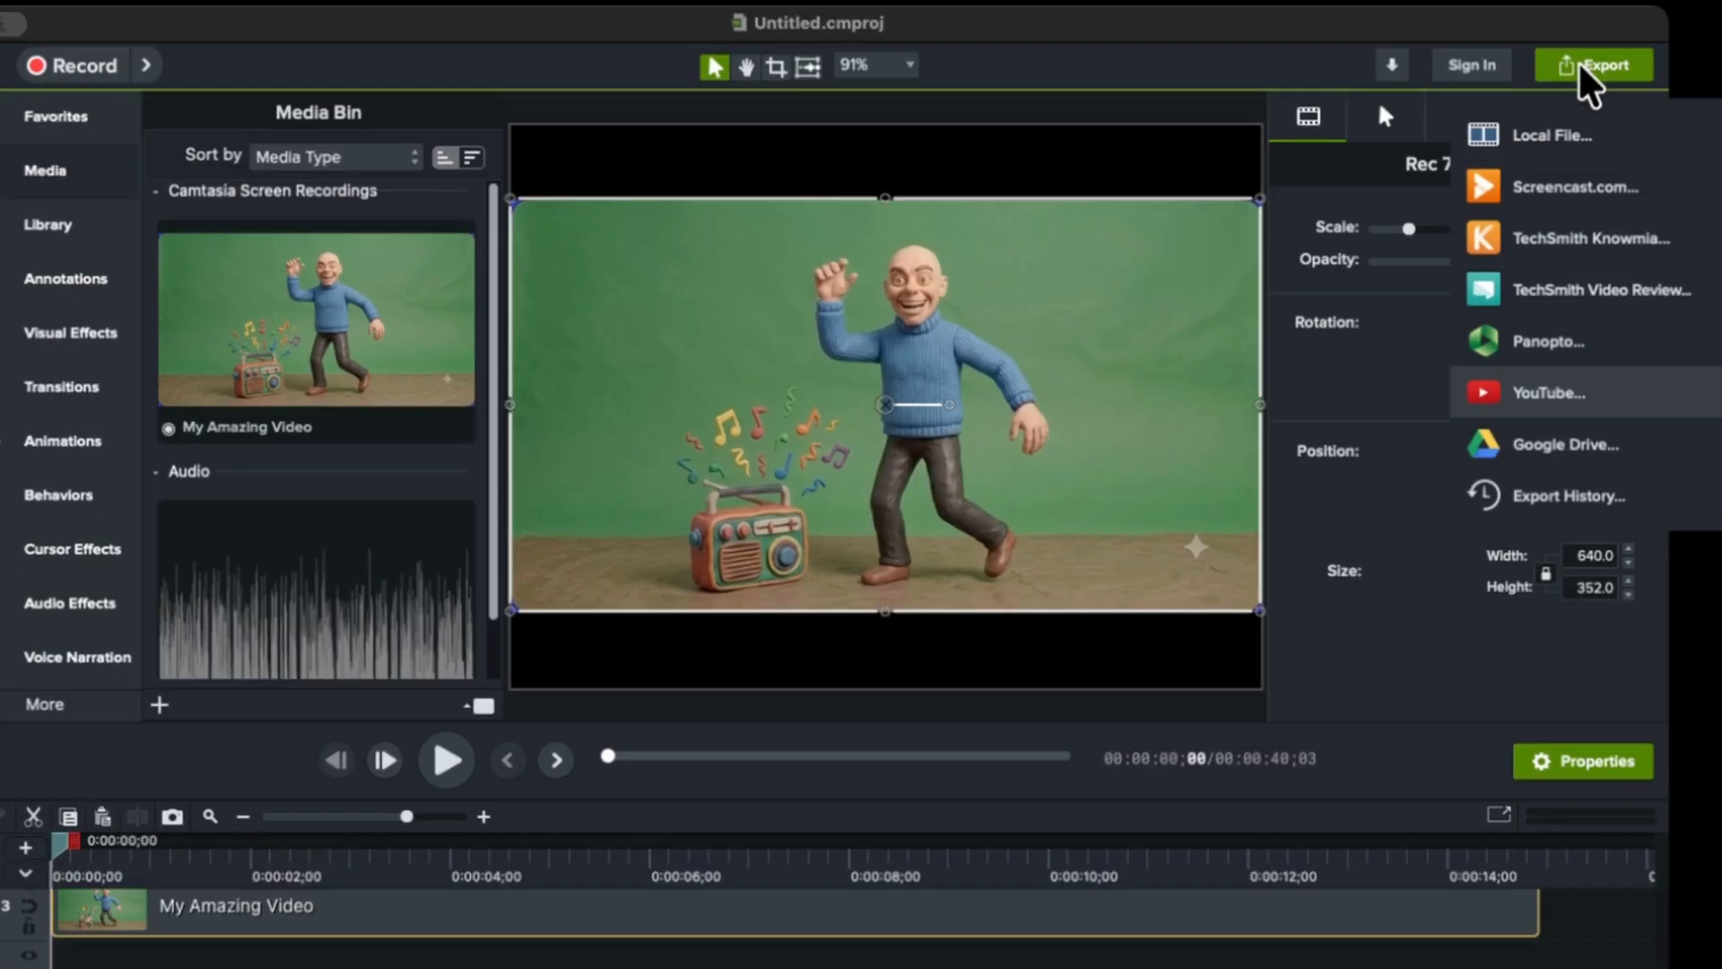
left_click(1471, 136)
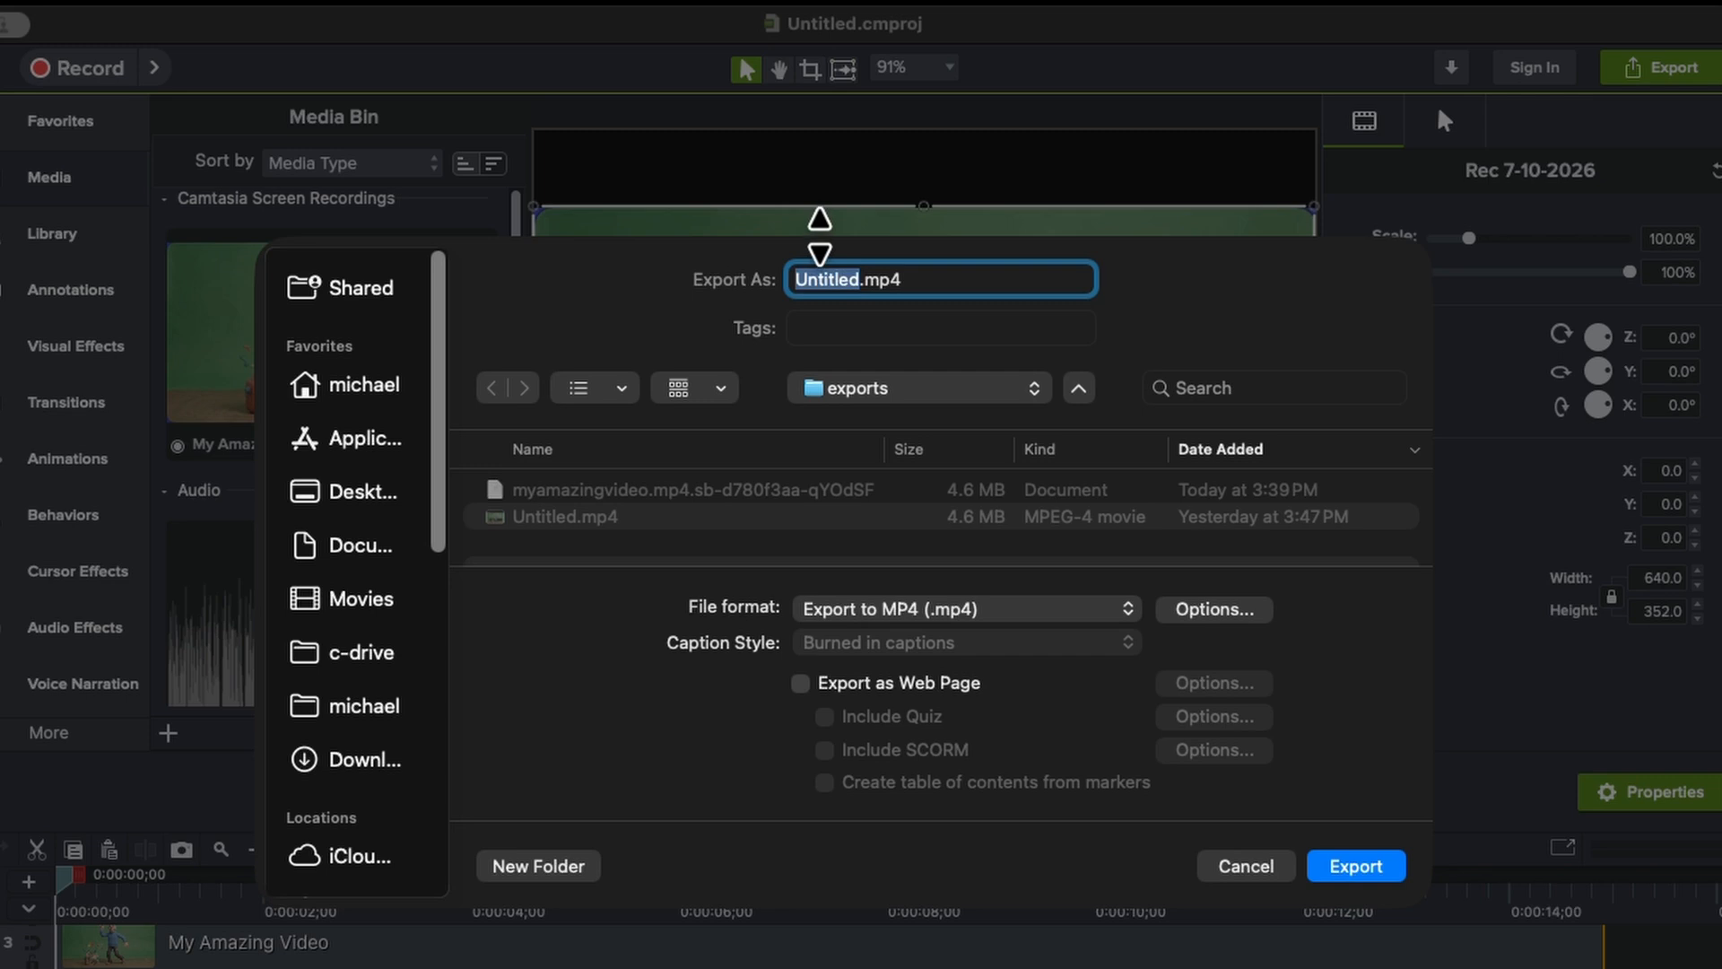
type("myvideo")
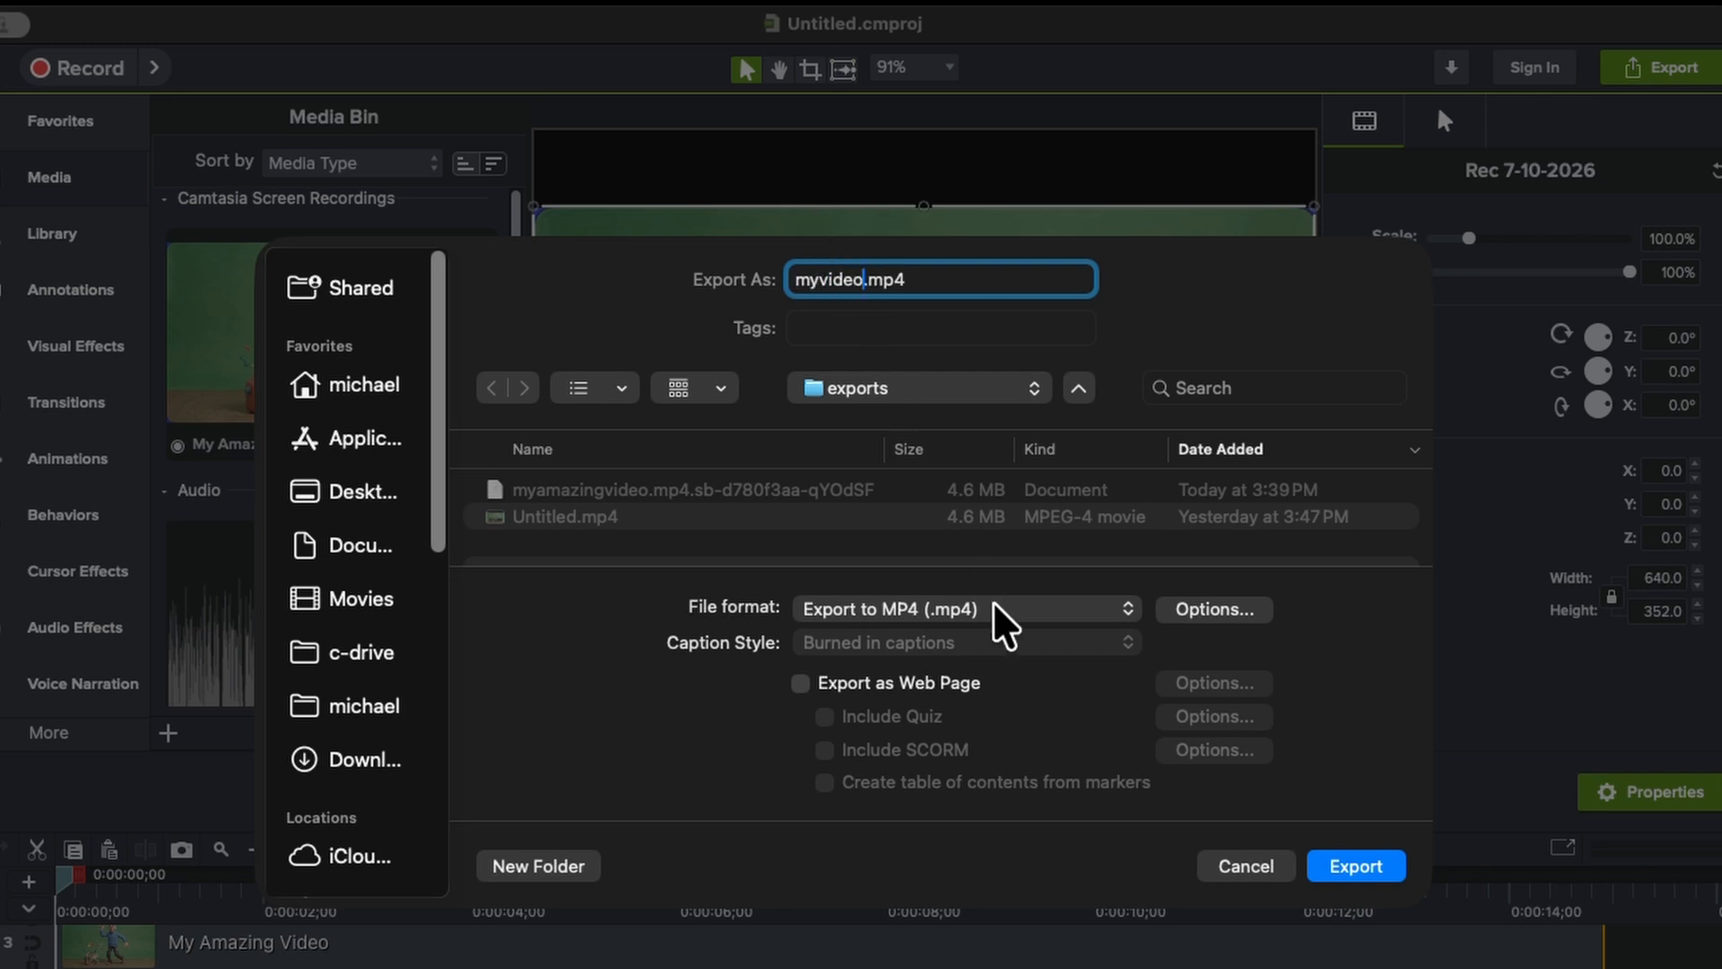
left_click(1205, 607)
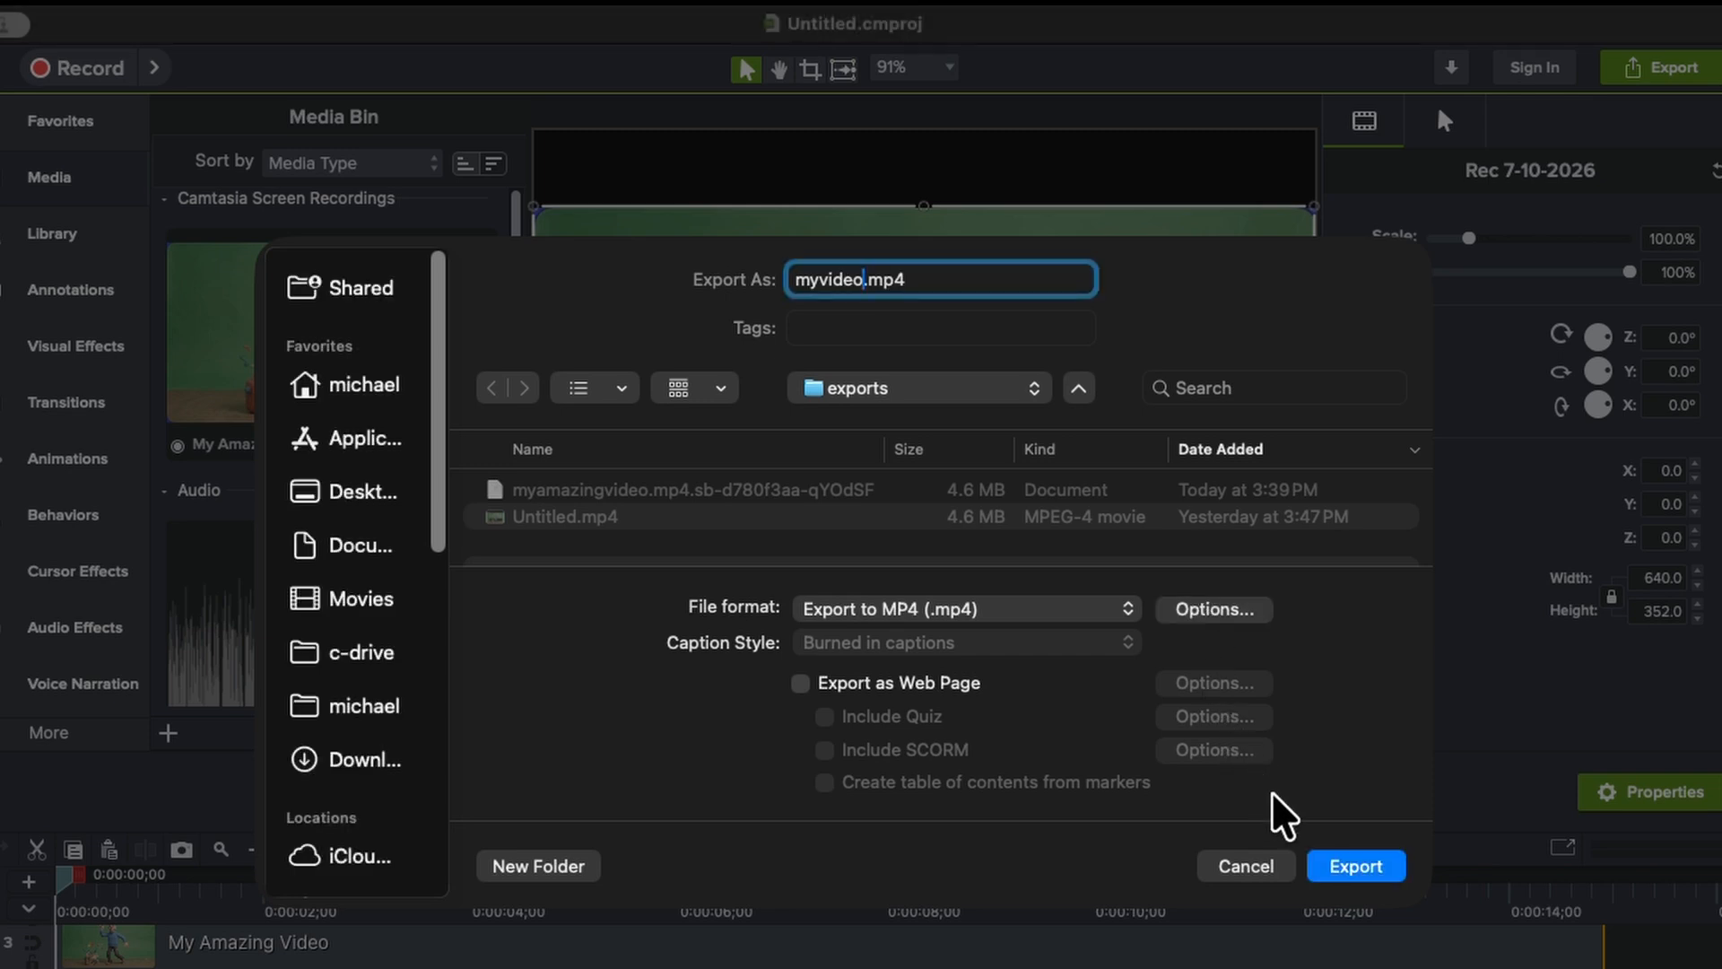
left_click(1337, 867)
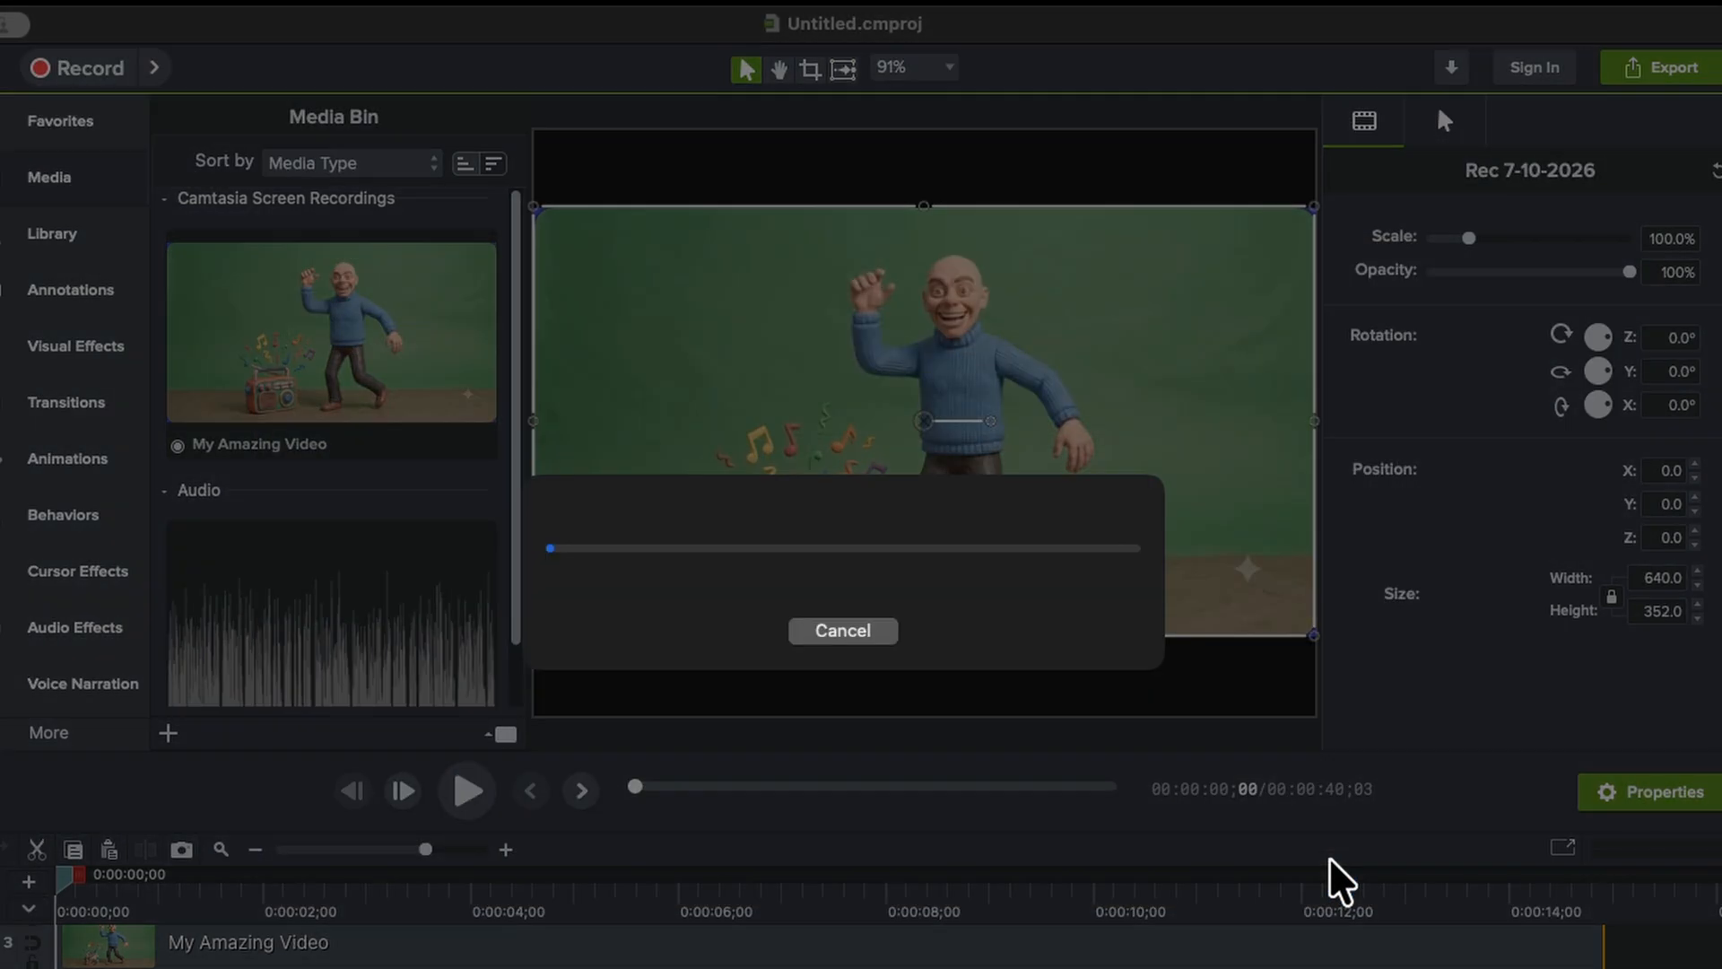